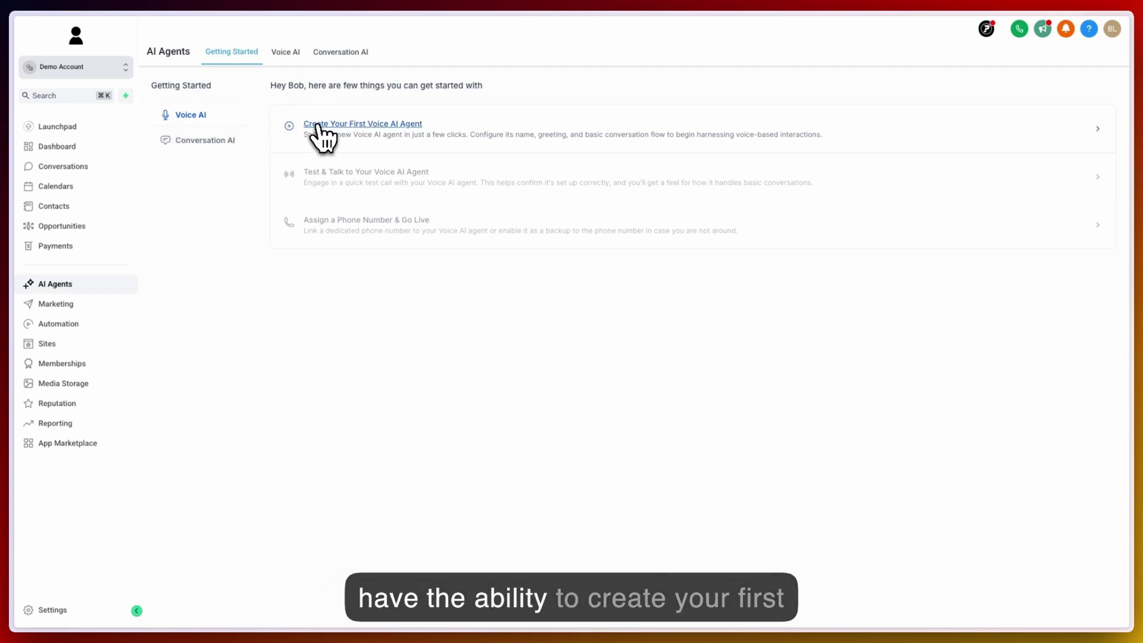
# Start a new Voice AI agent and replace the default name 'My Agent 625' with 'Eliza'.
pyautogui.click(354, 126)
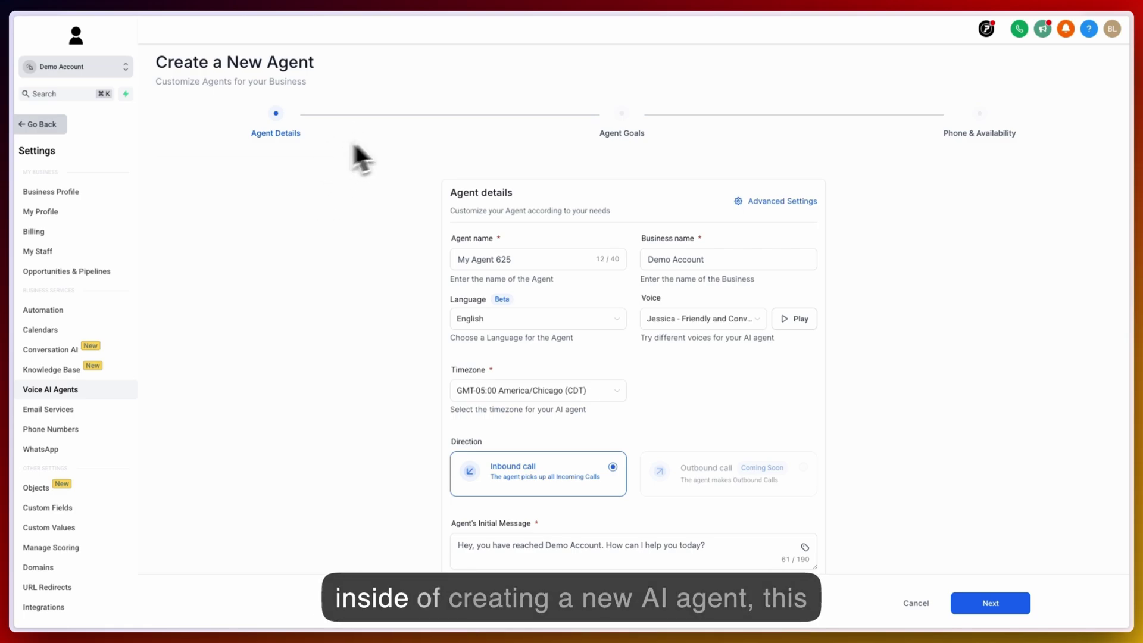
pyautogui.scroll(-1, 381, 273)
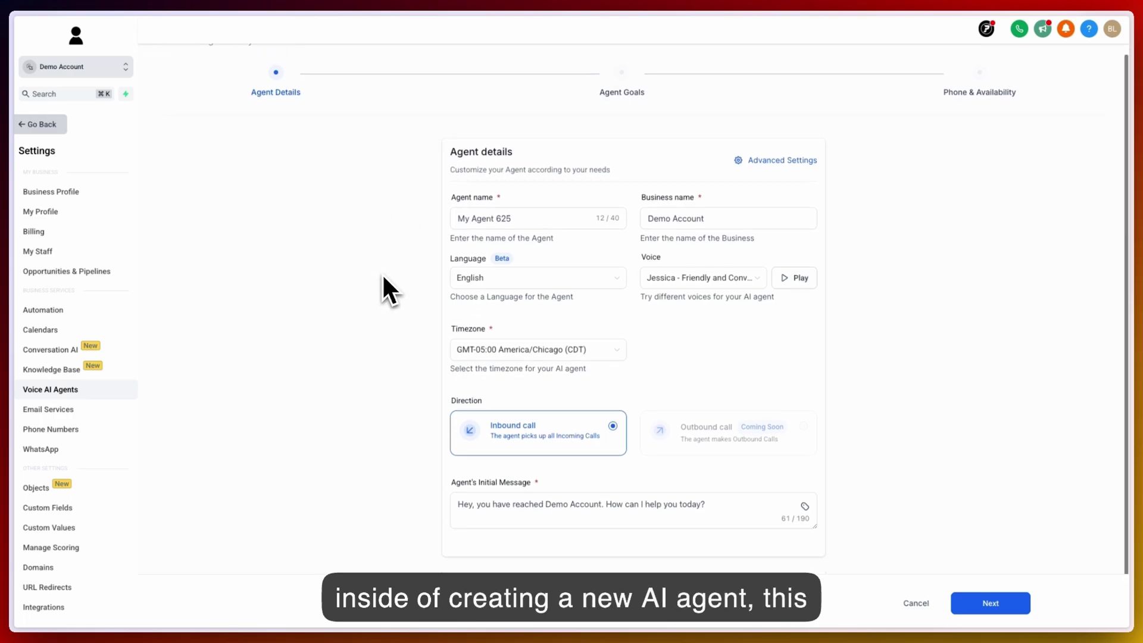
pyautogui.click(533, 225)
pyautogui.moveTo(571, 250); pyautogui.dragTo(468, 258)
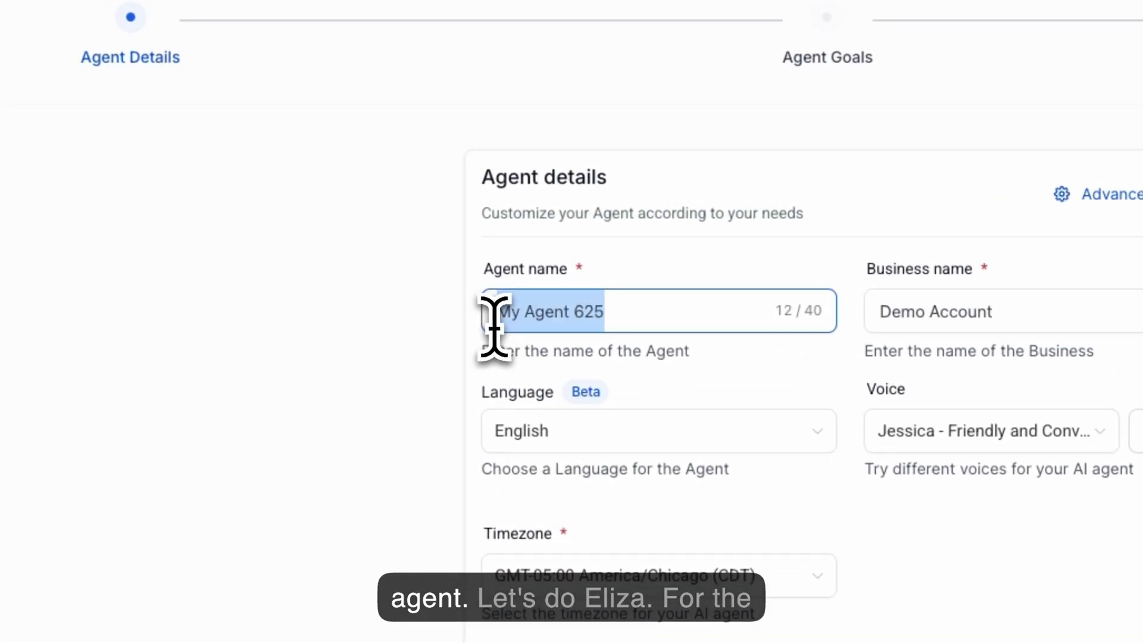
pyautogui.write('Eli')
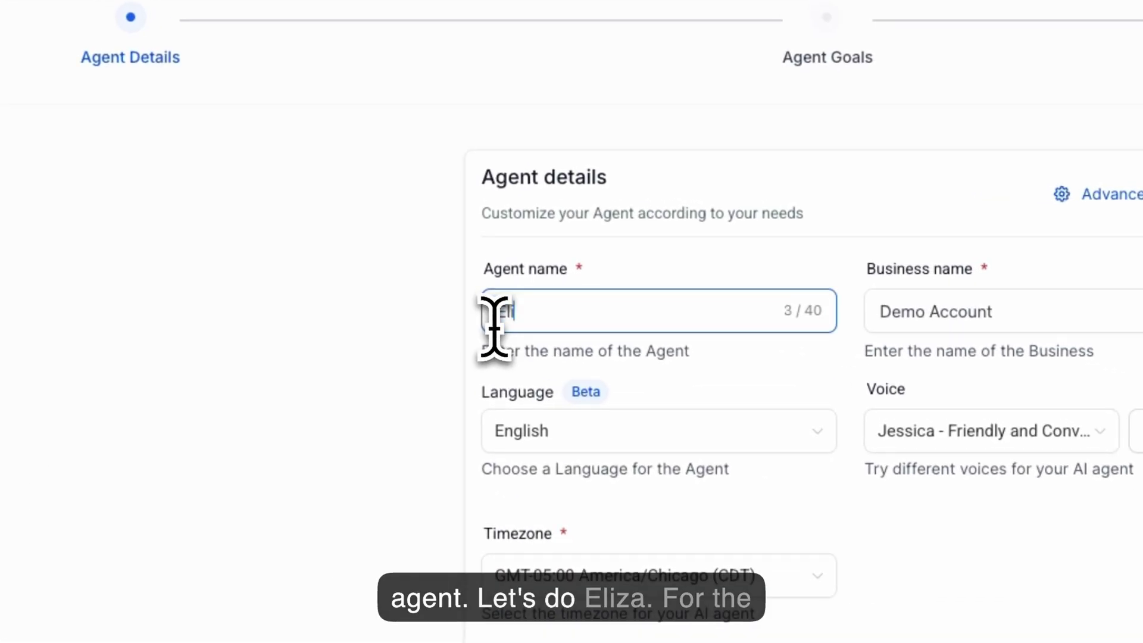
pyautogui.write('za')
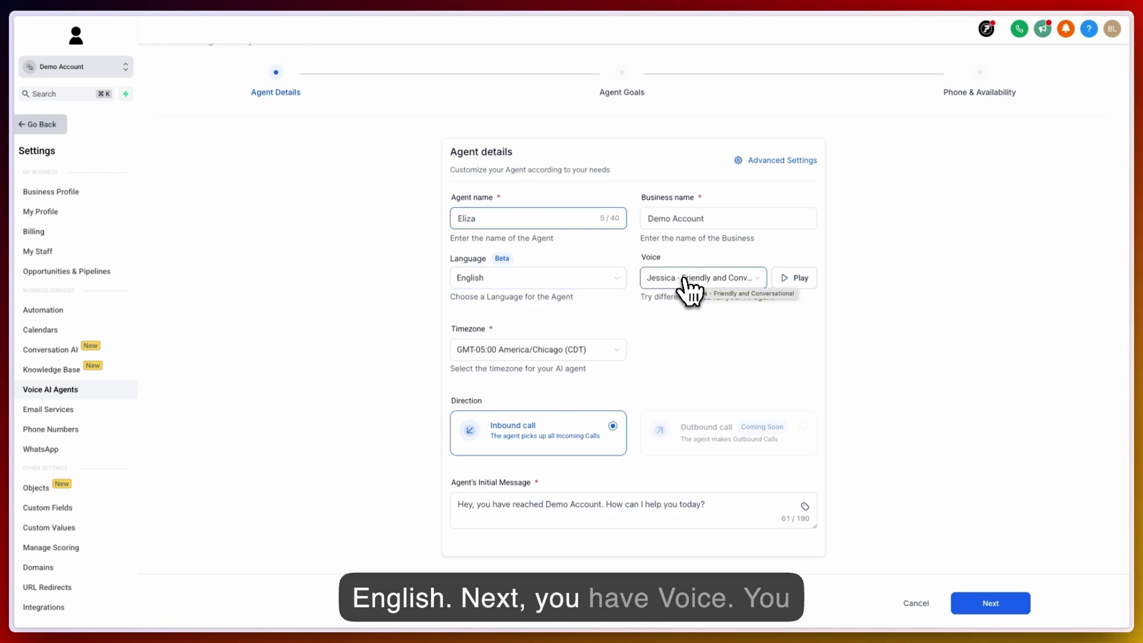
pyautogui.click(685, 279)
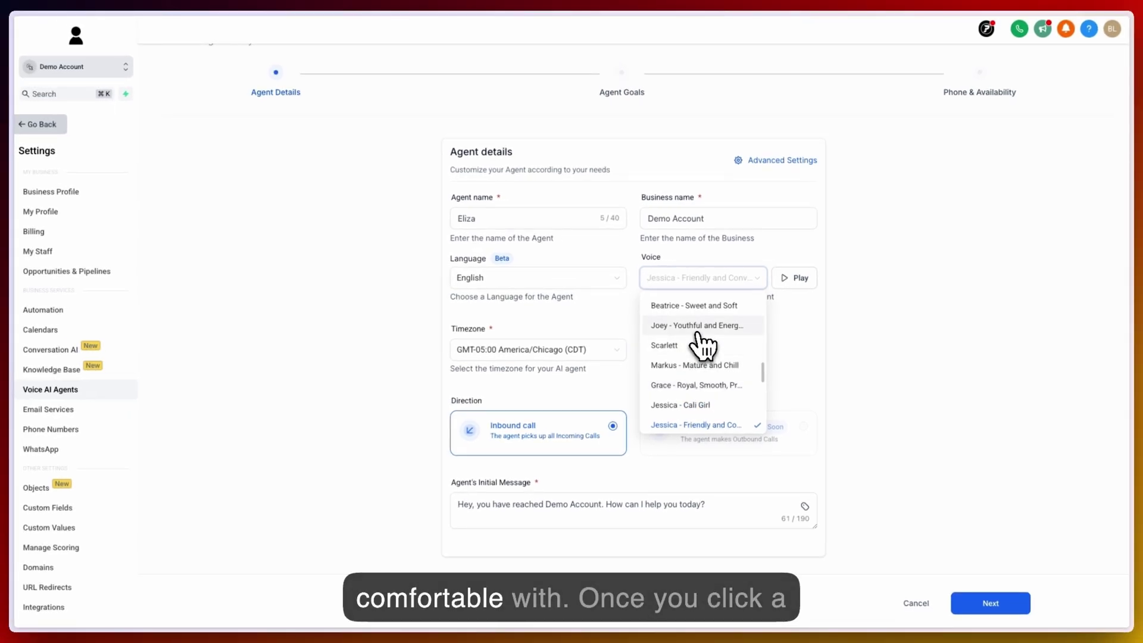
pyautogui.click(696, 326)
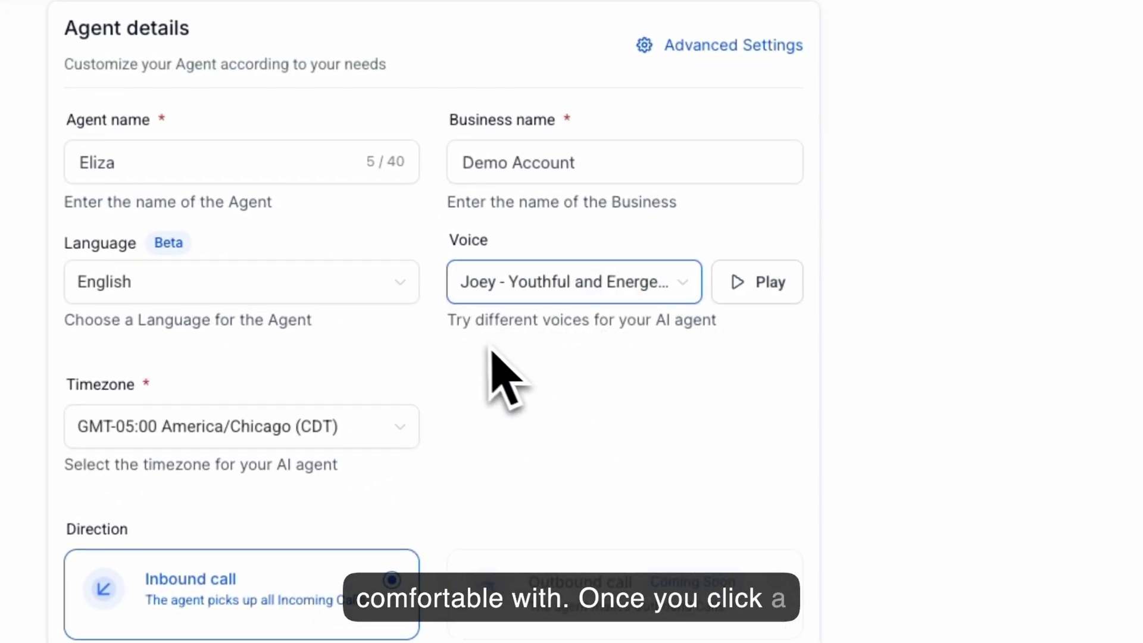
pyautogui.click(745, 286)
pyautogui.click(679, 286)
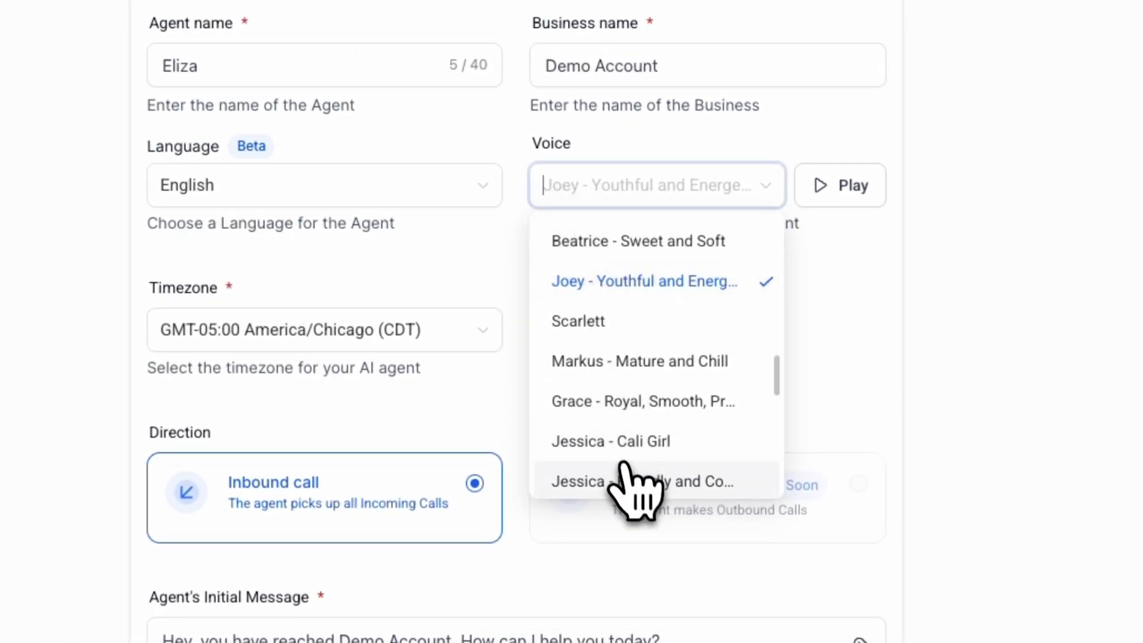
pyautogui.click(632, 480)
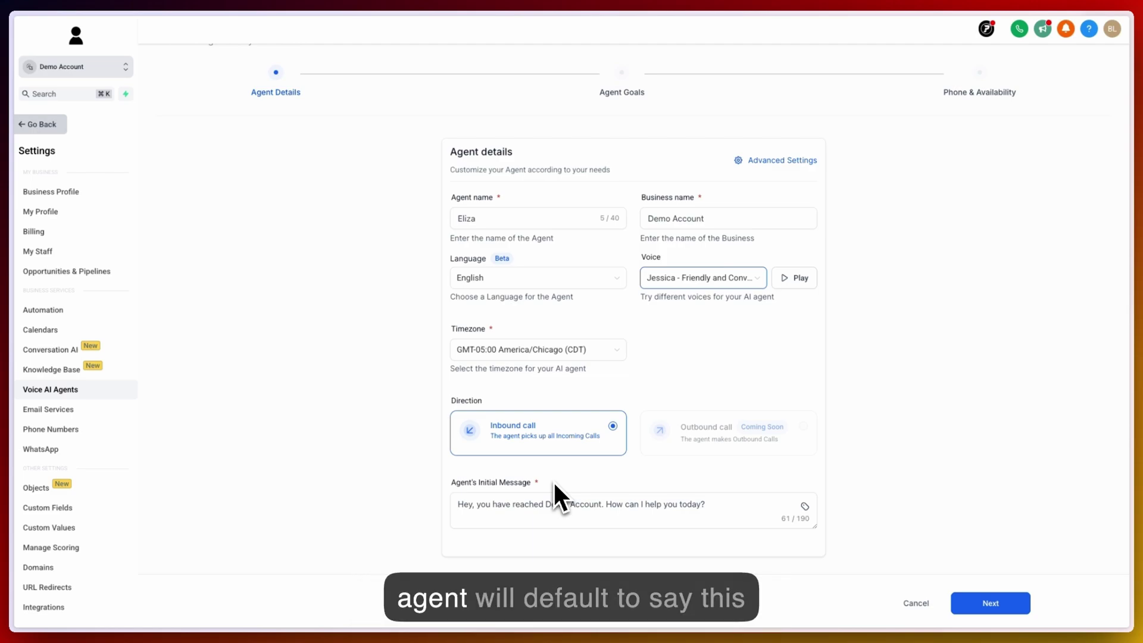
# Insert the {{contact.first_name}} variable into Eliza's initial message.
pyautogui.click(712, 504)
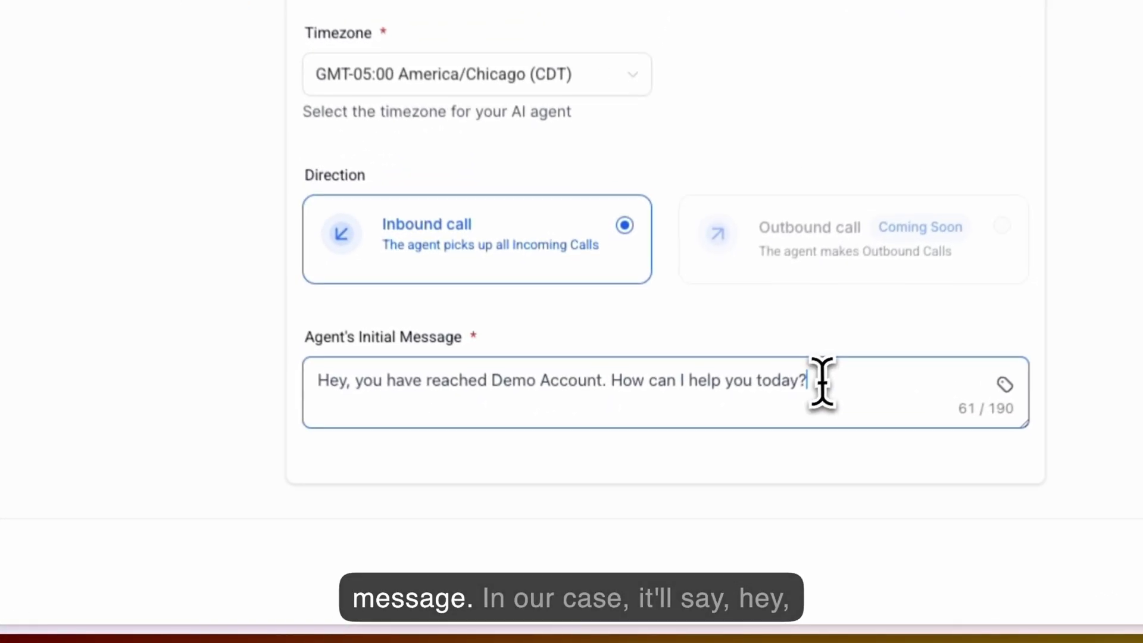
pyautogui.moveTo(822, 380); pyautogui.dragTo(315, 381)
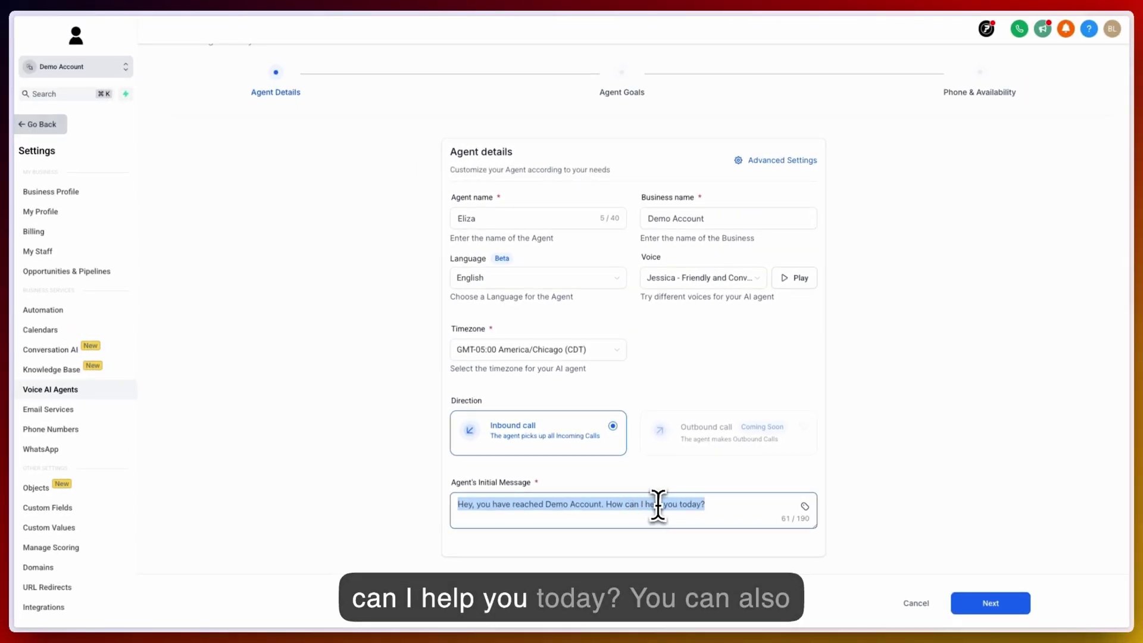
pyautogui.click(491, 504)
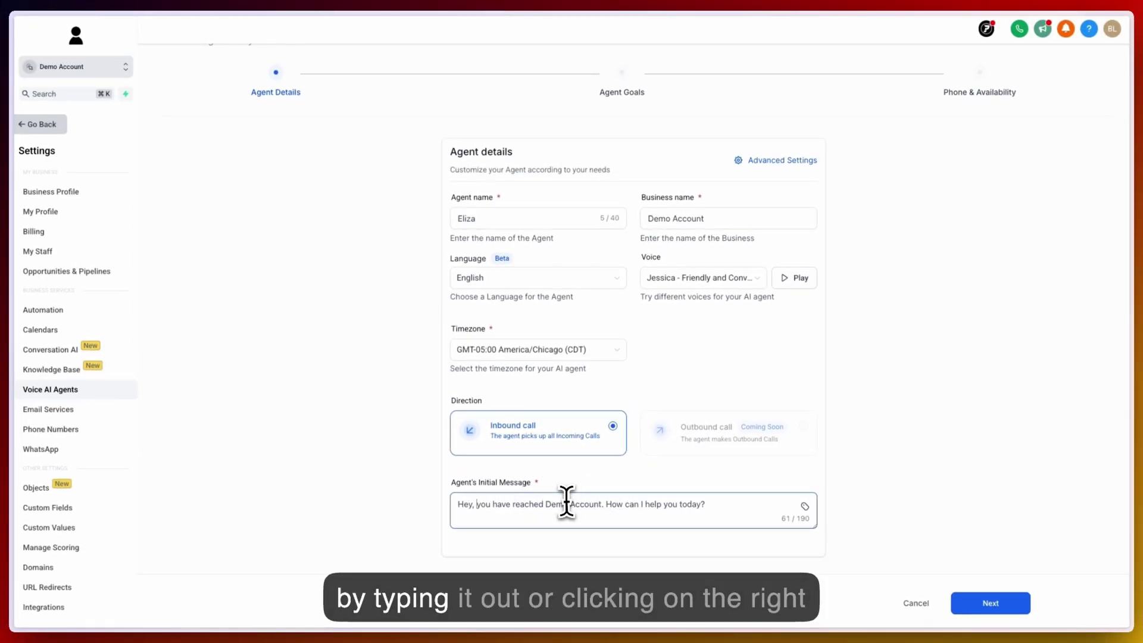
pyautogui.click(804, 507)
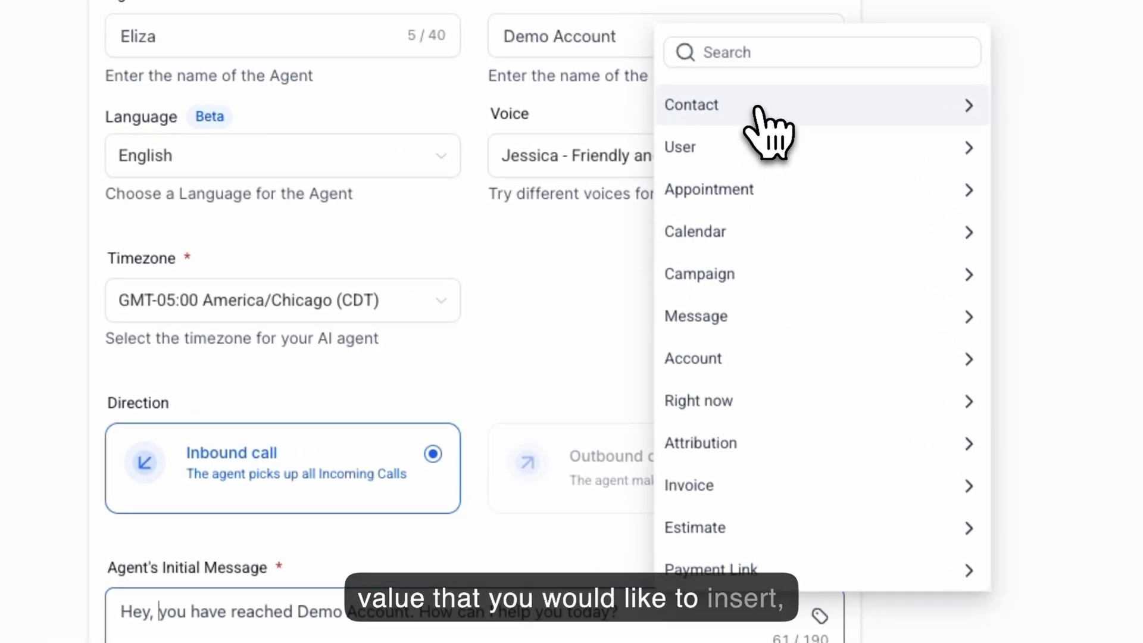
pyautogui.click(758, 108)
pyautogui.click(716, 185)
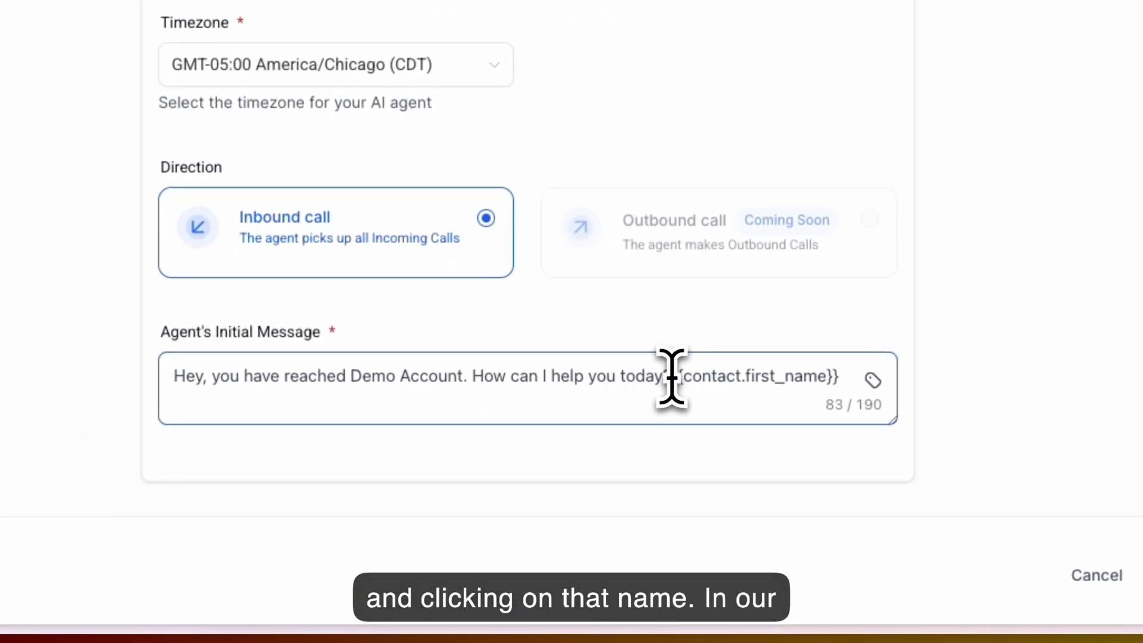
# Place the first-name variable after 'Hey,', delete the extra copy, and save the agent details.
pyautogui.moveTo(673, 380); pyautogui.dragTo(848, 373)
pyautogui.hotkey('ctrl', 'c')
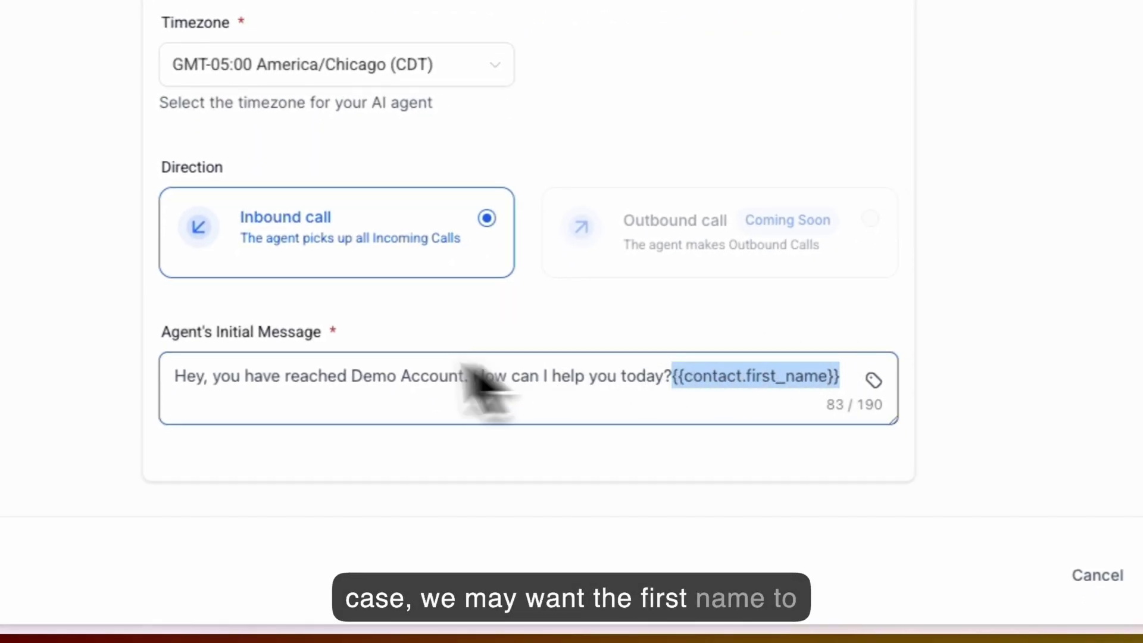
pyautogui.click(214, 376)
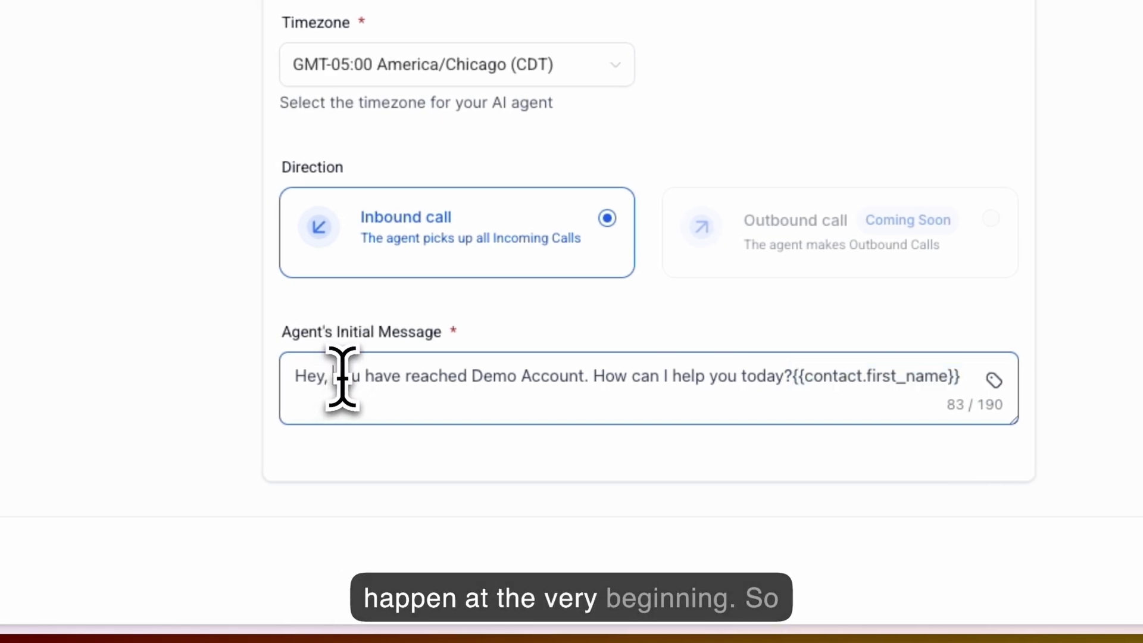
pyautogui.doubleClick(344, 377)
pyautogui.hotkey('ctrl', 'v')
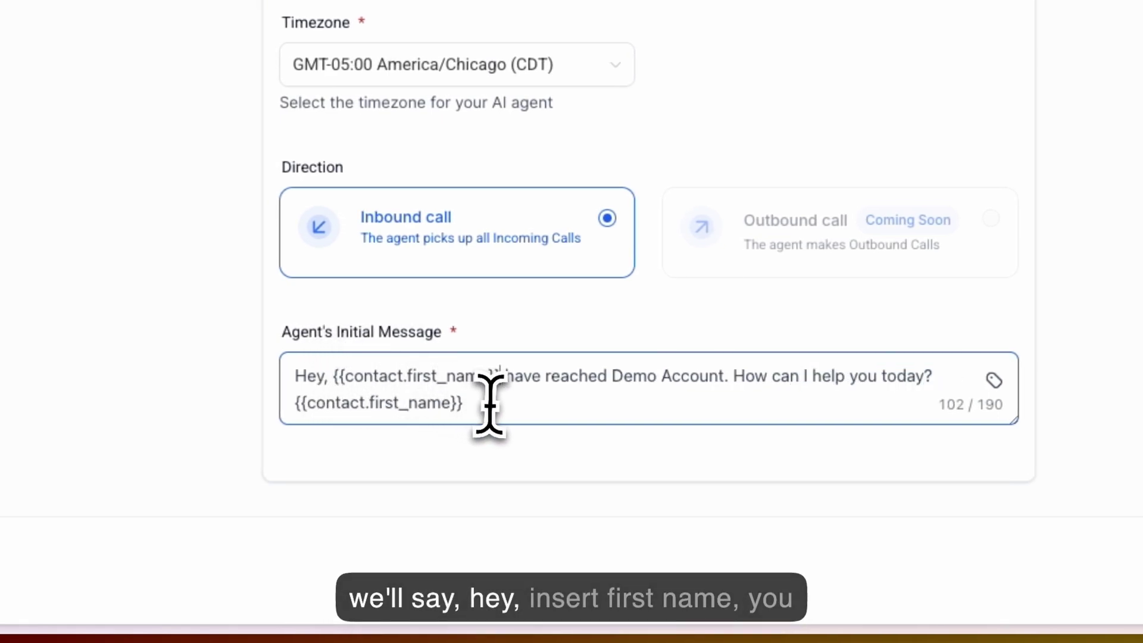
pyautogui.moveTo(487, 400); pyautogui.dragTo(291, 402)
pyautogui.press('BackSpace')
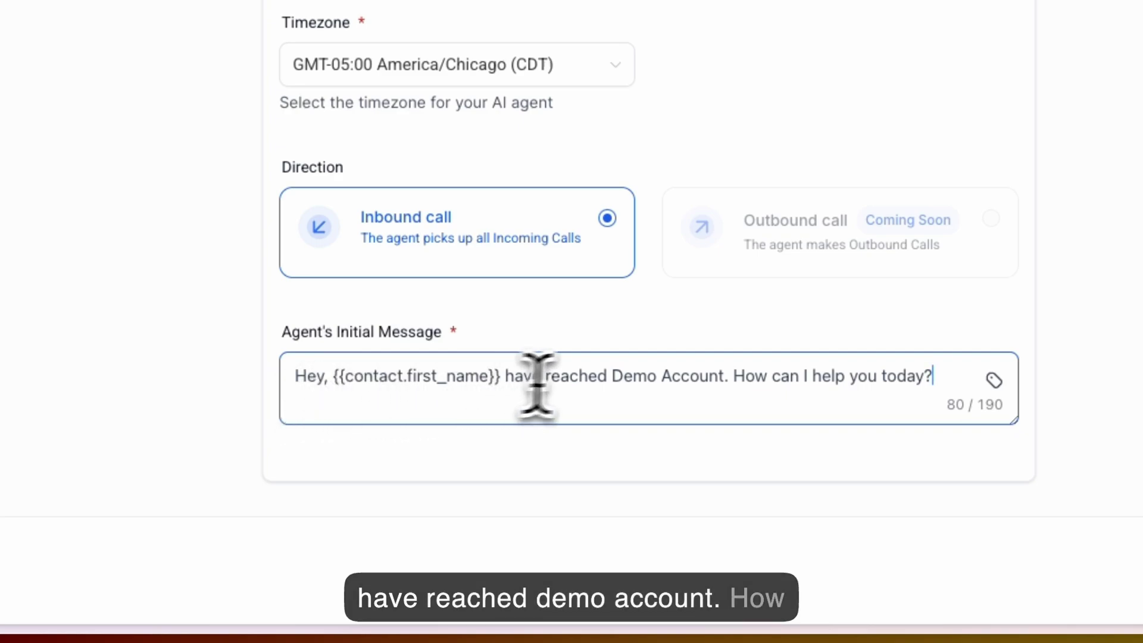
pyautogui.click(320, 376)
pyautogui.write('you')
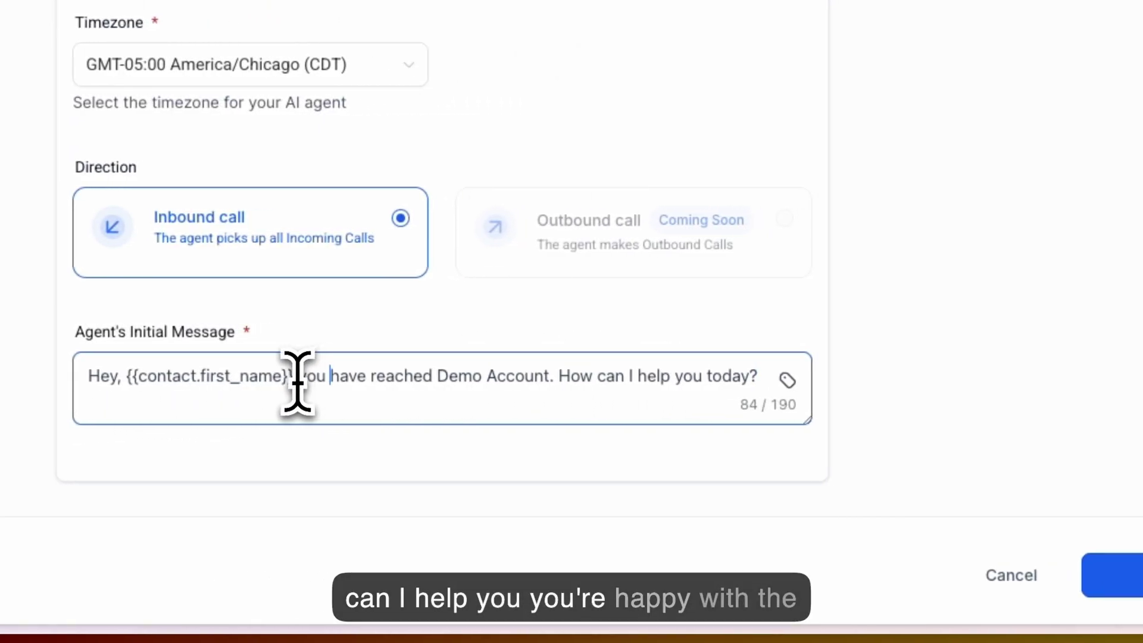
pyautogui.click(299, 337)
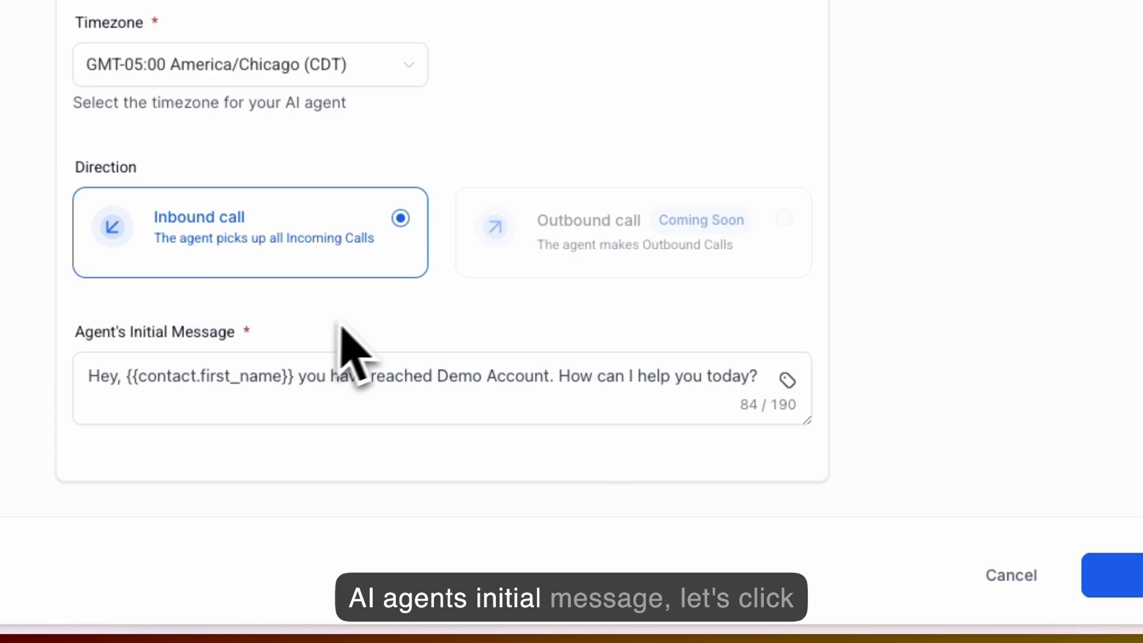
pyautogui.click(1130, 575)
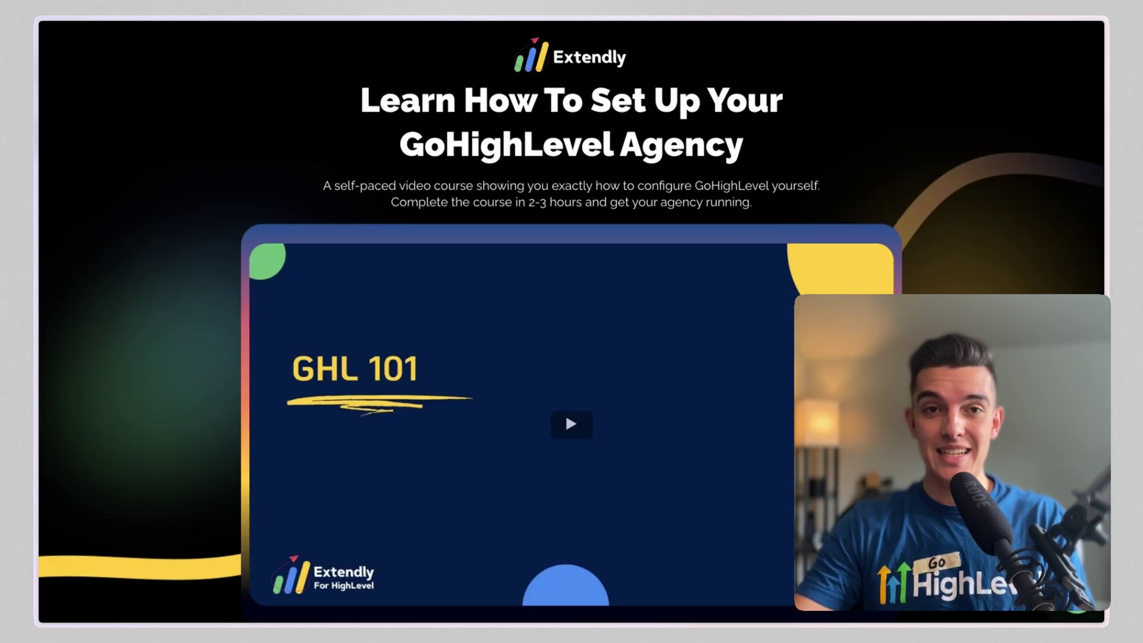
pyautogui.scroll(-15, 566, 412)
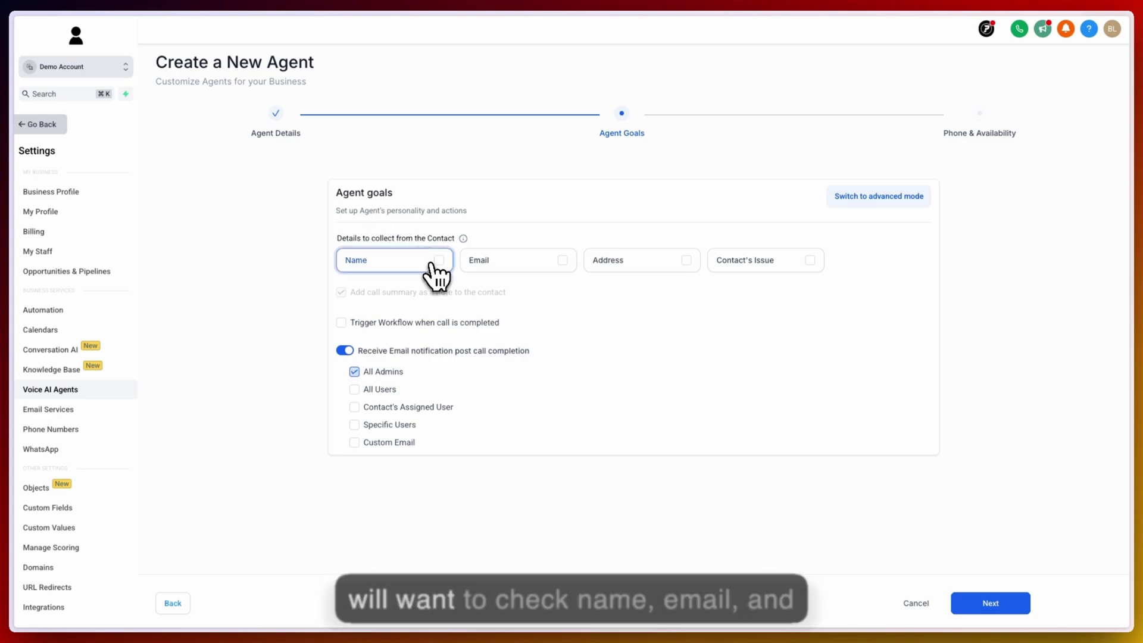
# Tick Name, Email and Contact's Issue as details Eliza collects from callers.
pyautogui.click(439, 260)
pyautogui.click(563, 260)
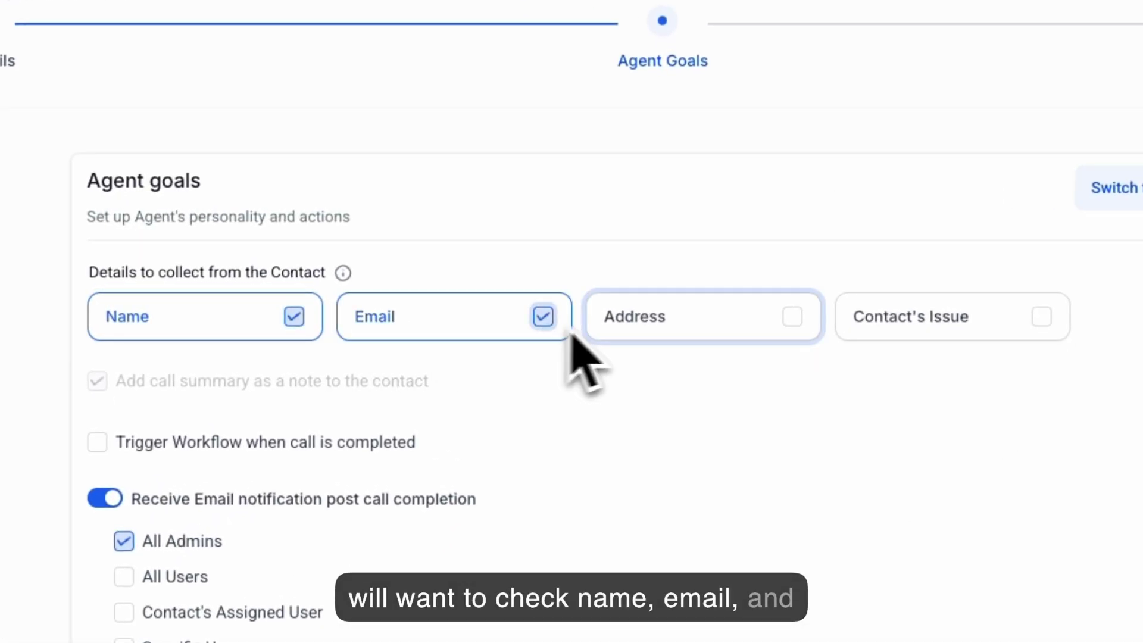
pyautogui.click(1007, 319)
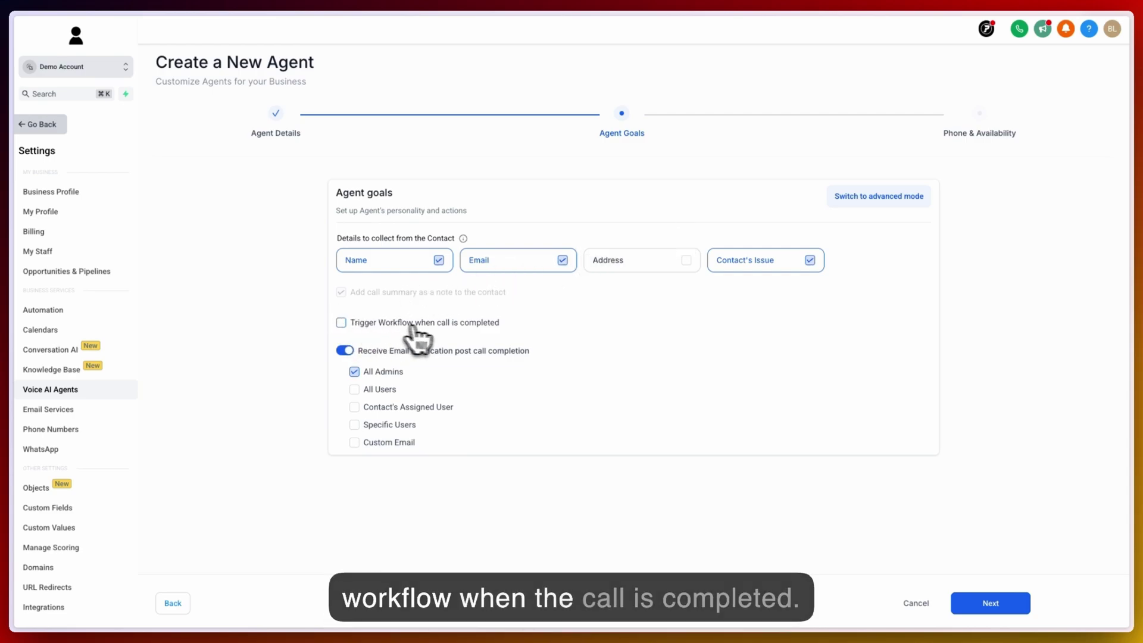
pyautogui.click(364, 323)
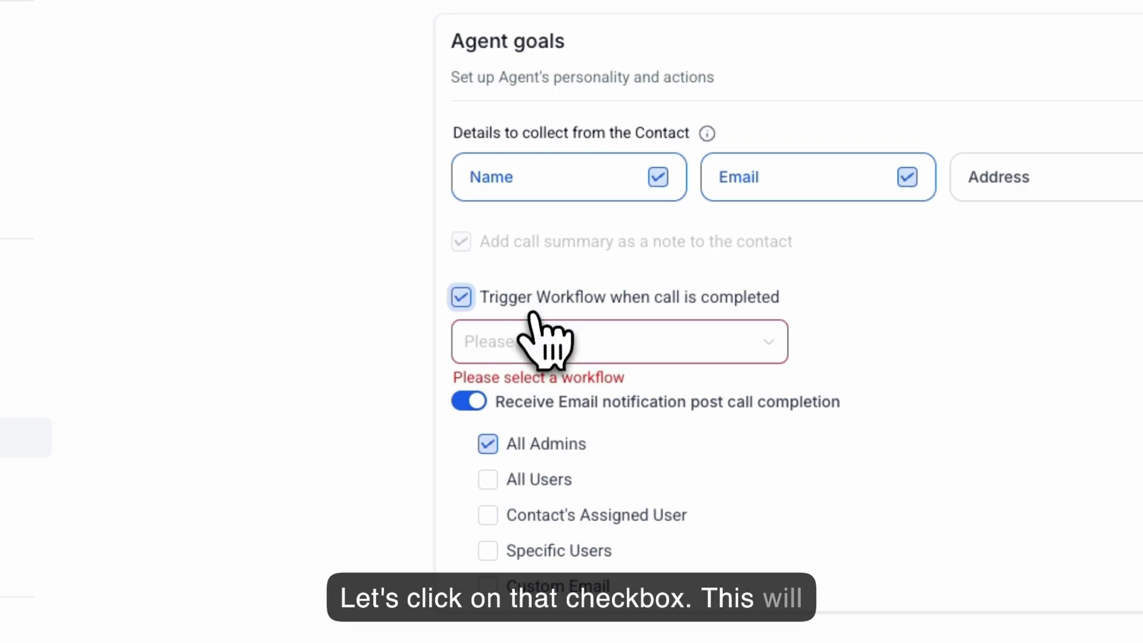
pyautogui.click(651, 339)
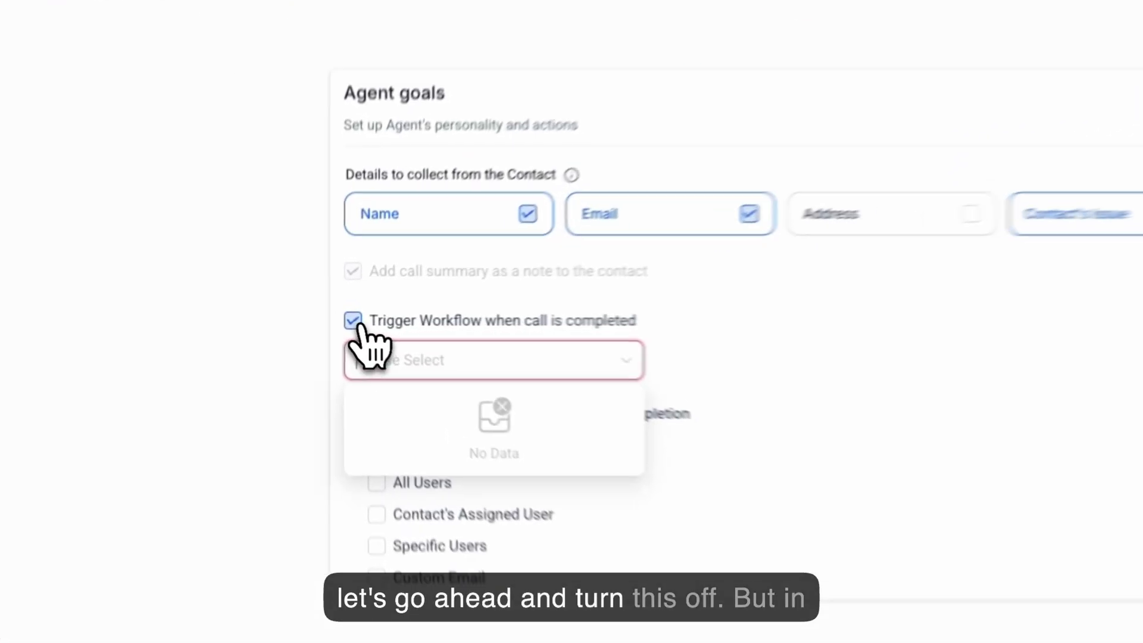
pyautogui.click(353, 321)
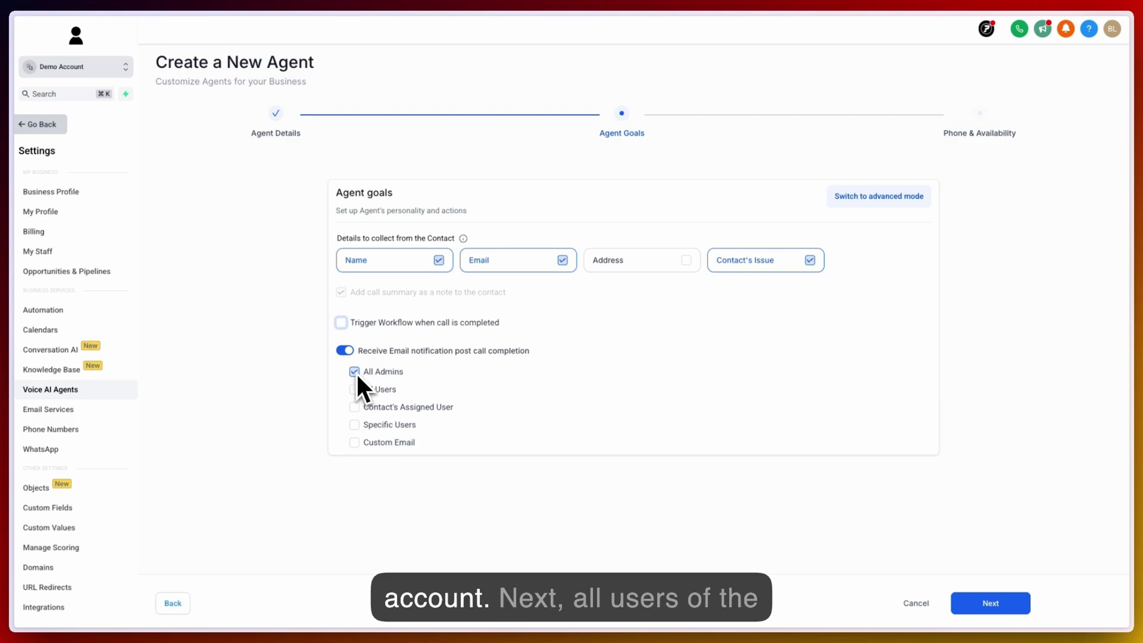
# Email call notifications to All Admins and one selected team member, with All Users and Custom Email off.
pyautogui.click(354, 389)
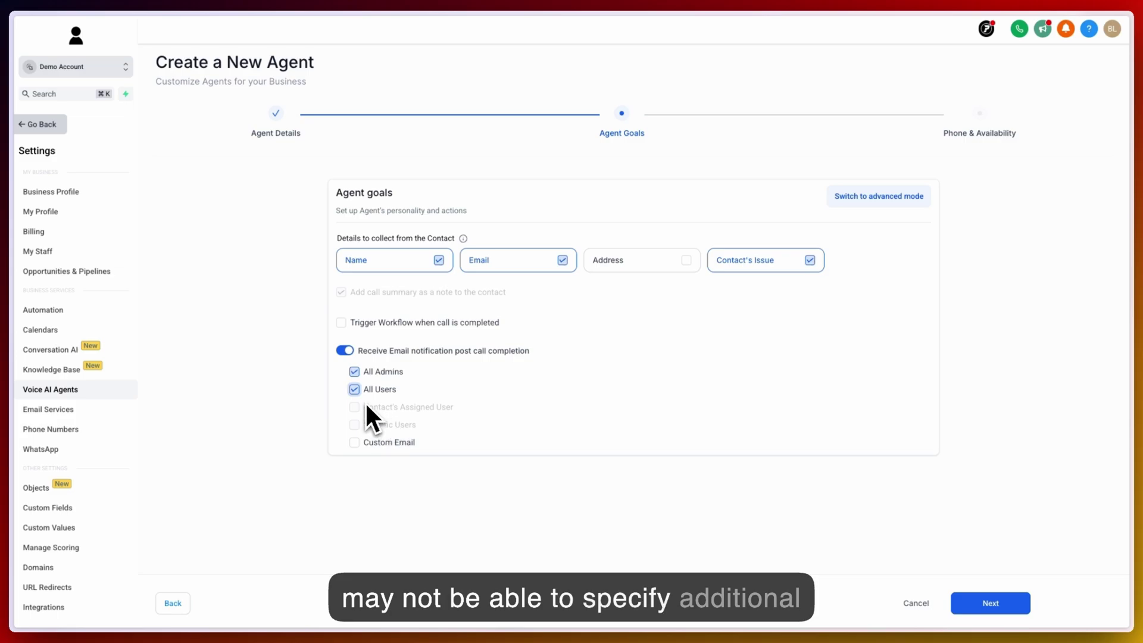
pyautogui.click(355, 391)
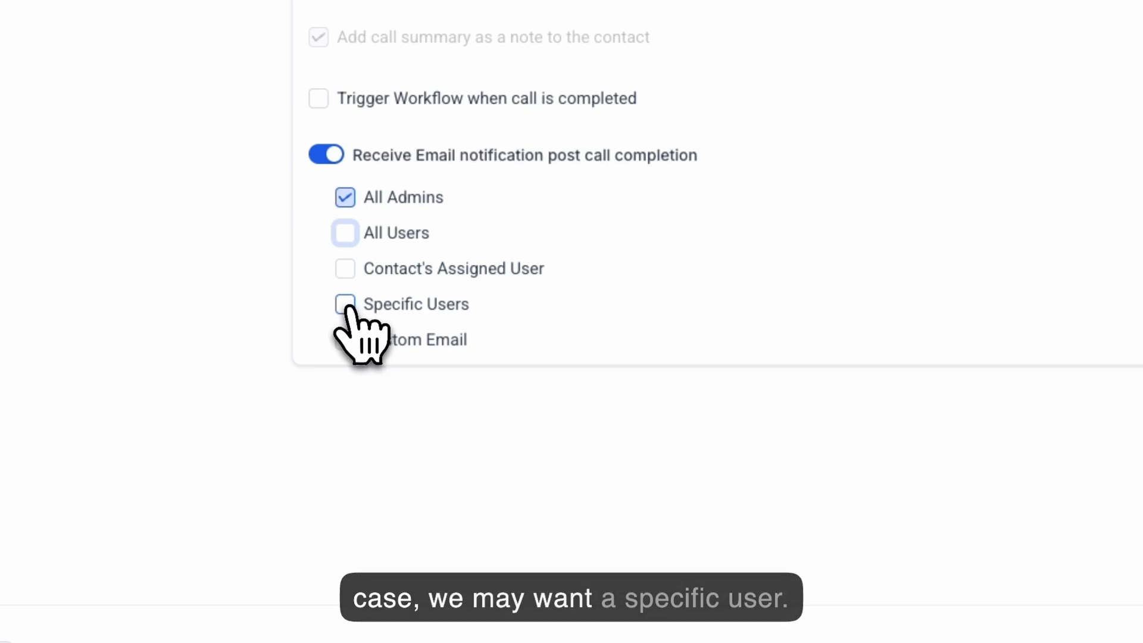
pyautogui.click(345, 305)
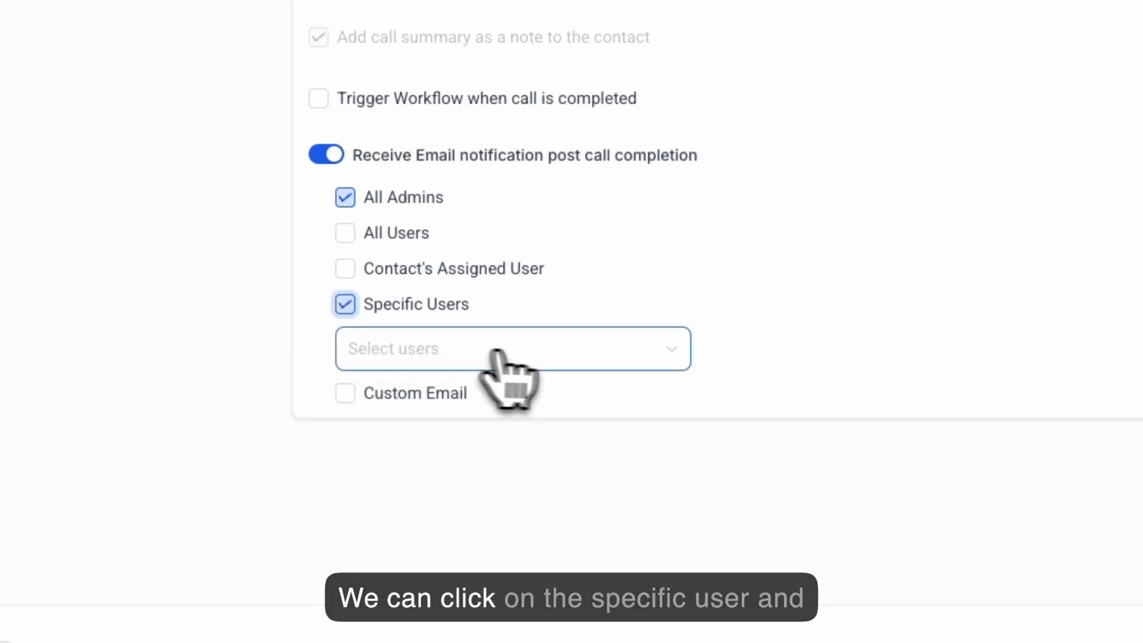
pyautogui.click(660, 355)
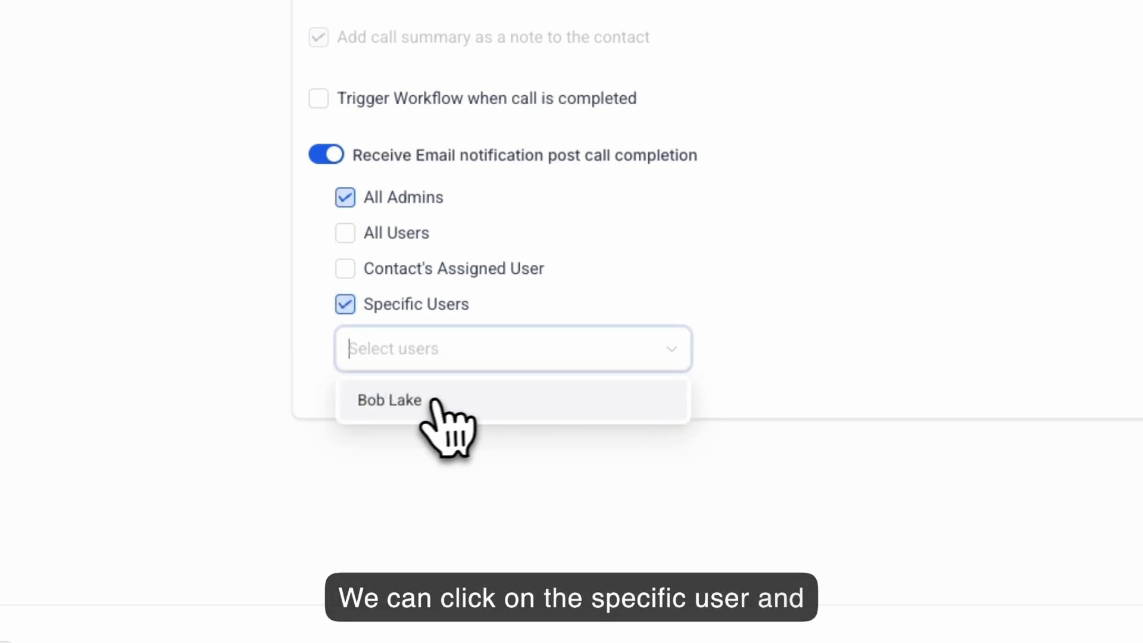
pyautogui.click(410, 400)
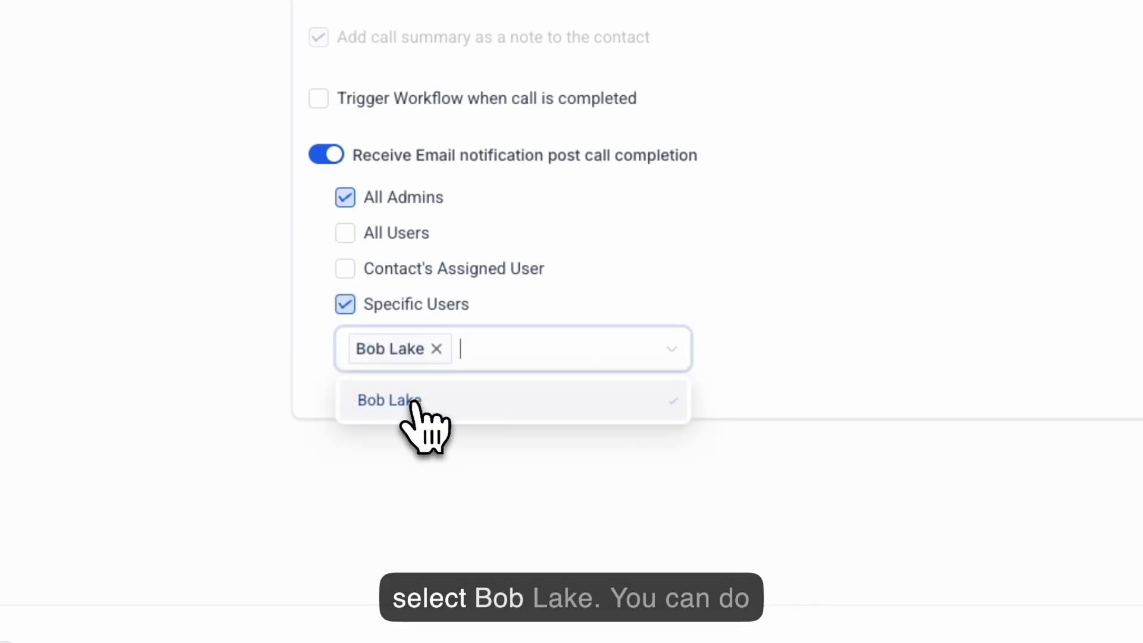
pyautogui.click(319, 356)
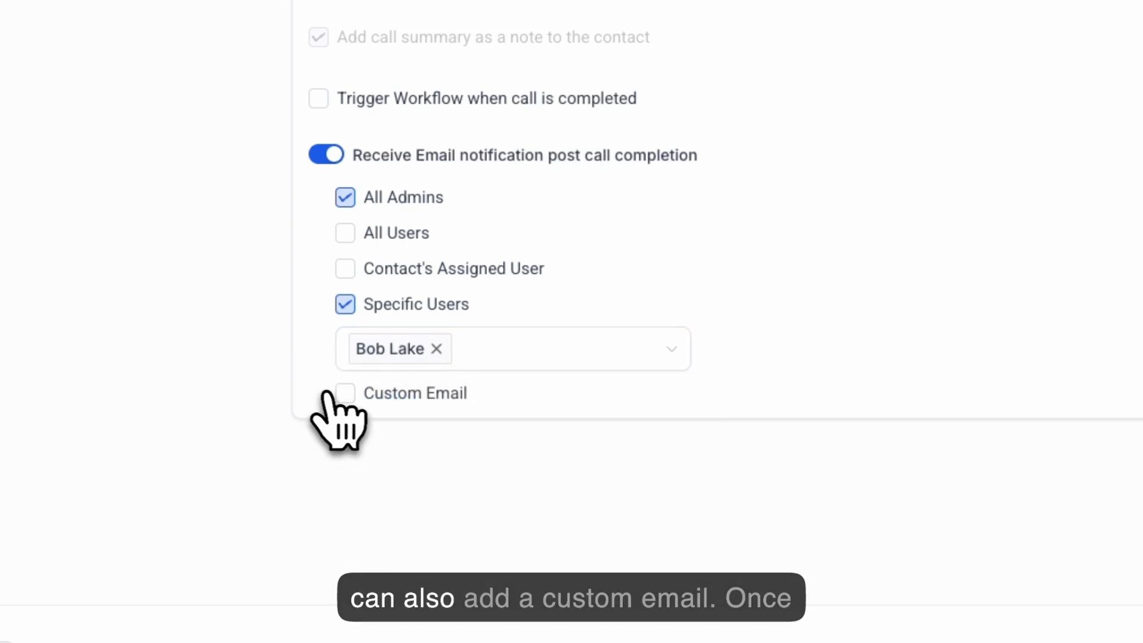
pyautogui.click(344, 393)
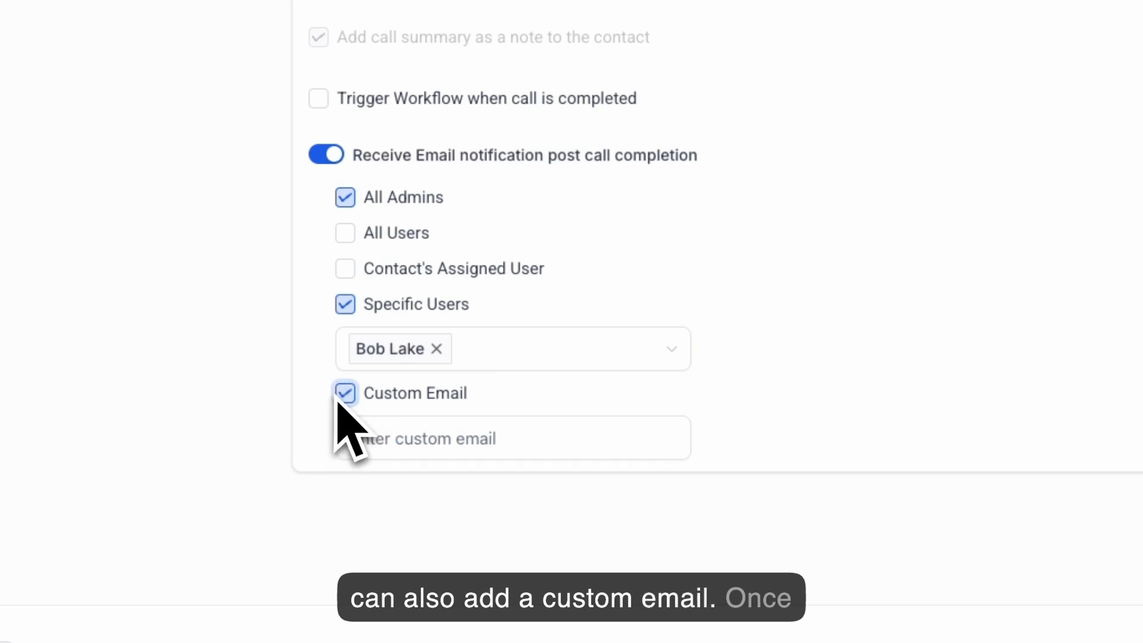
pyautogui.click(345, 393)
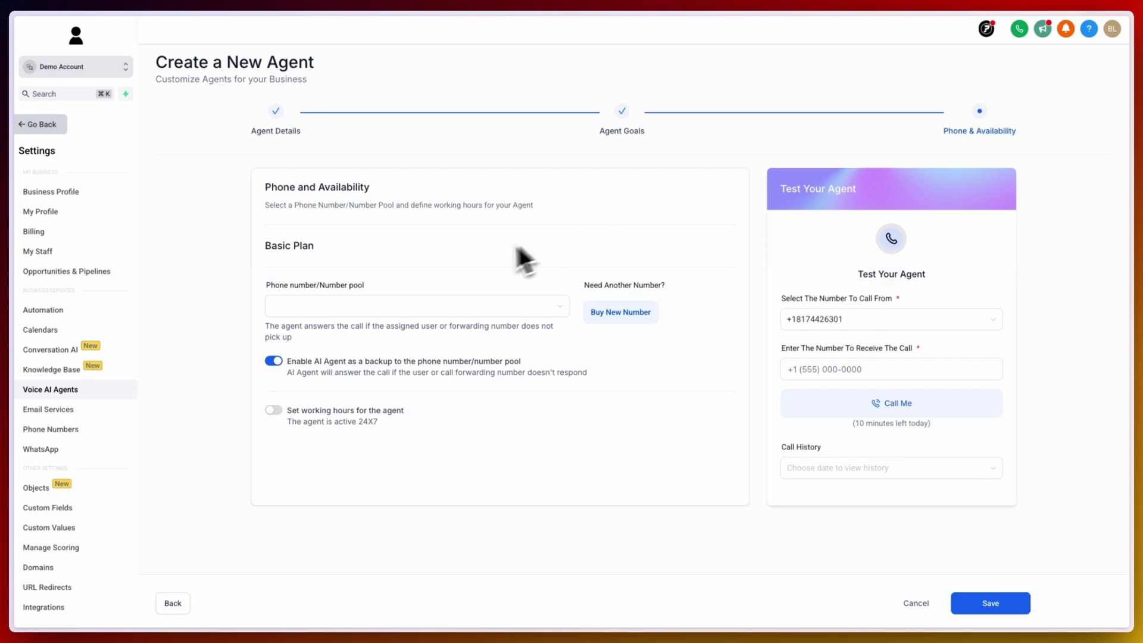
# Assign the account's listed phone number to Eliza.
pyautogui.click(409, 306)
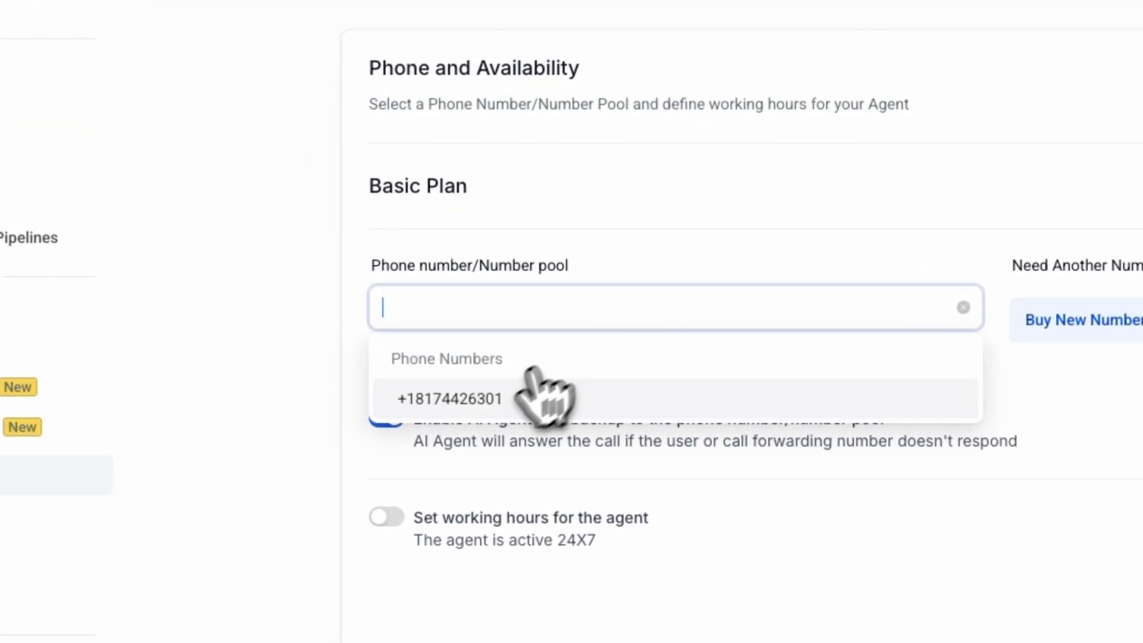
pyautogui.click(494, 397)
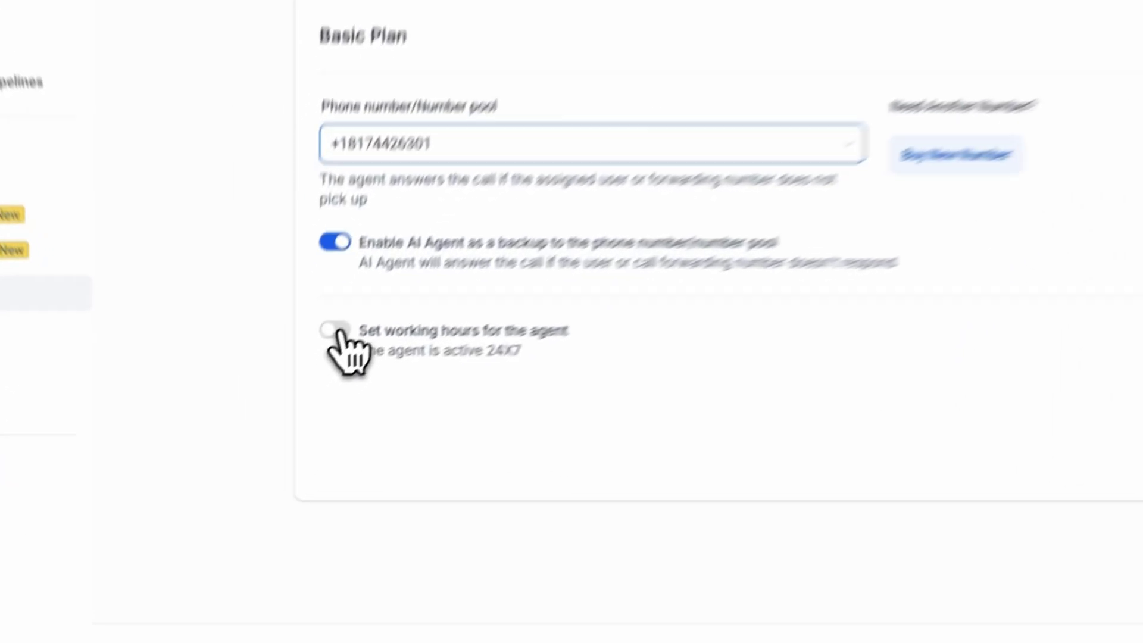
# Enable working hours and set Monday to 08:00 AM–05:00 PM plus 06:00 PM–07:00 PM.
pyautogui.click(335, 331)
pyautogui.scroll(-2, 350, 383)
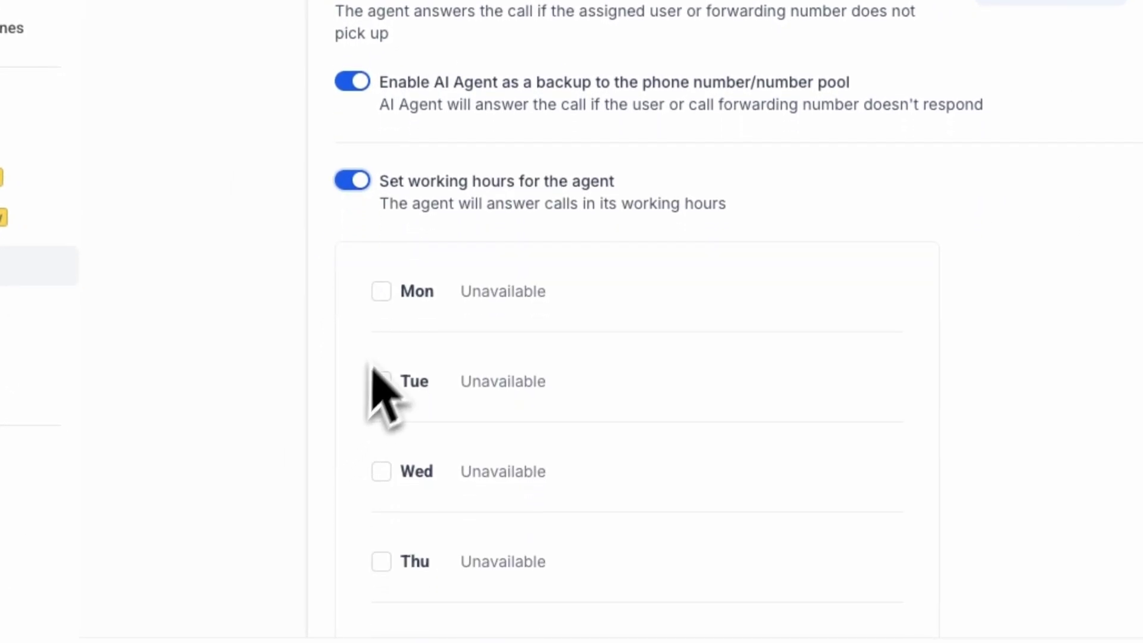
pyautogui.click(381, 291)
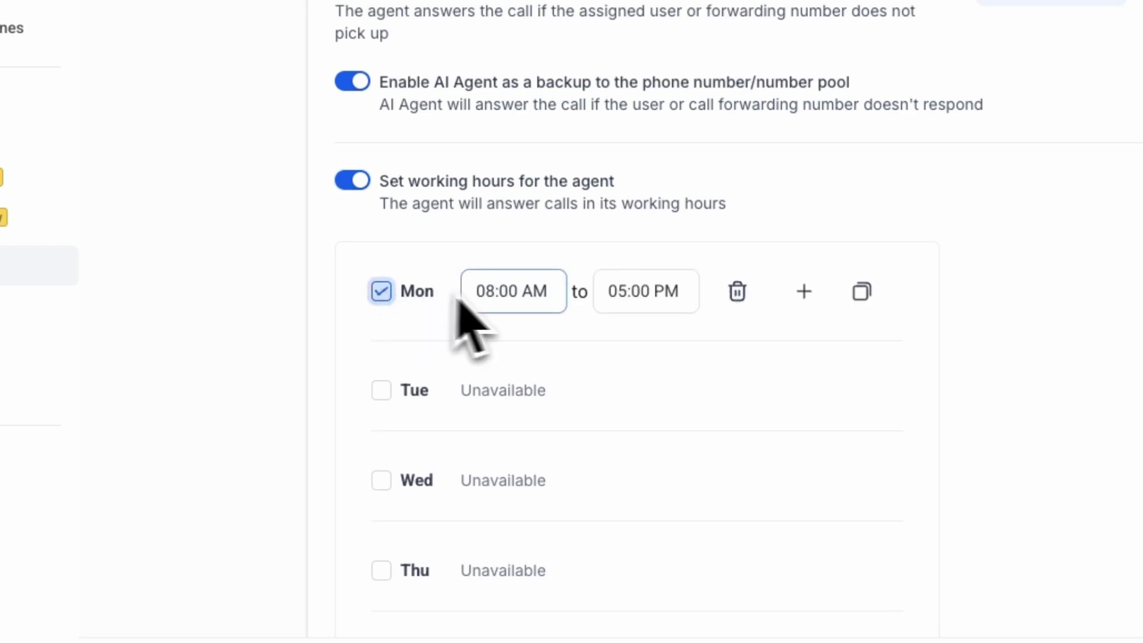
pyautogui.click(513, 291)
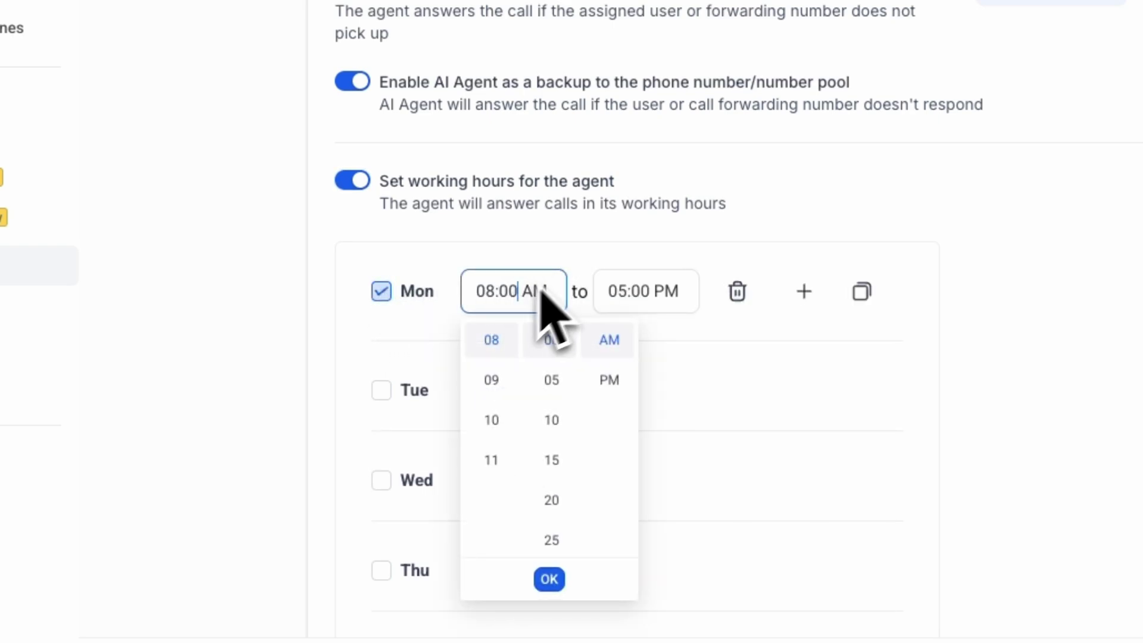
pyautogui.click(804, 291)
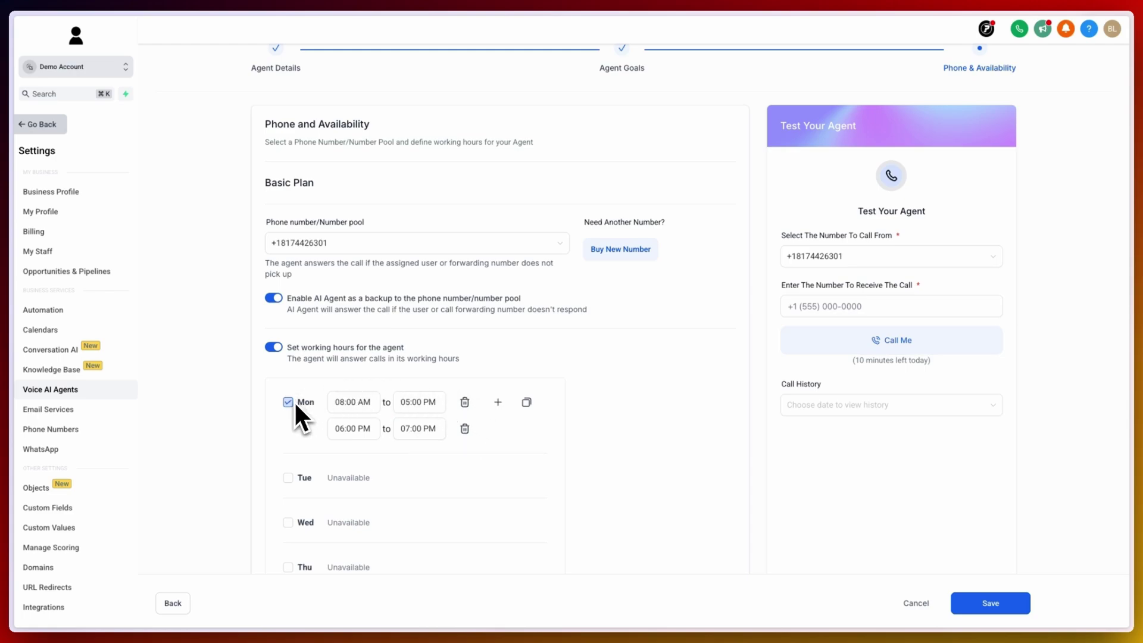
# Copy Monday's working hours to Wednesday and Friday.
pyautogui.click(526, 403)
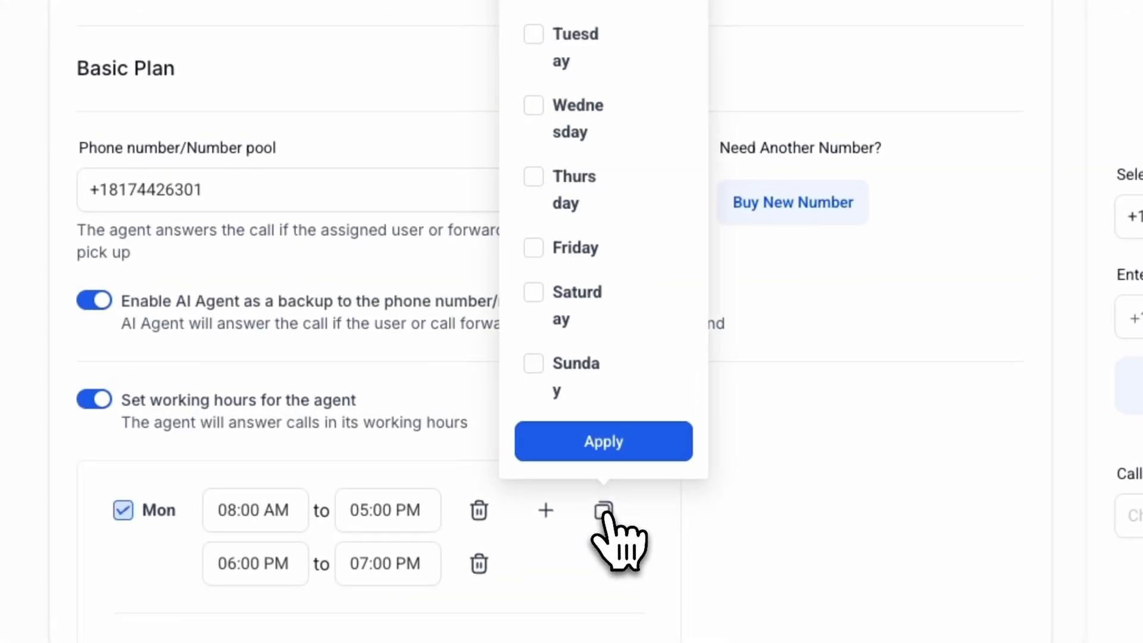
pyautogui.click(538, 107)
pyautogui.click(536, 249)
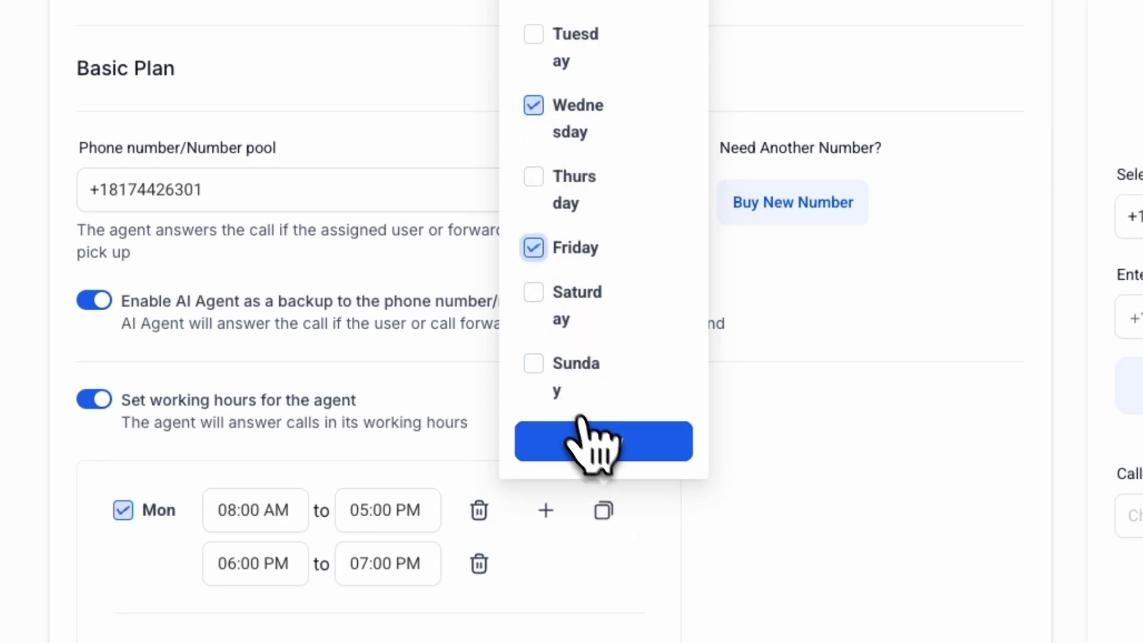
pyautogui.click(583, 441)
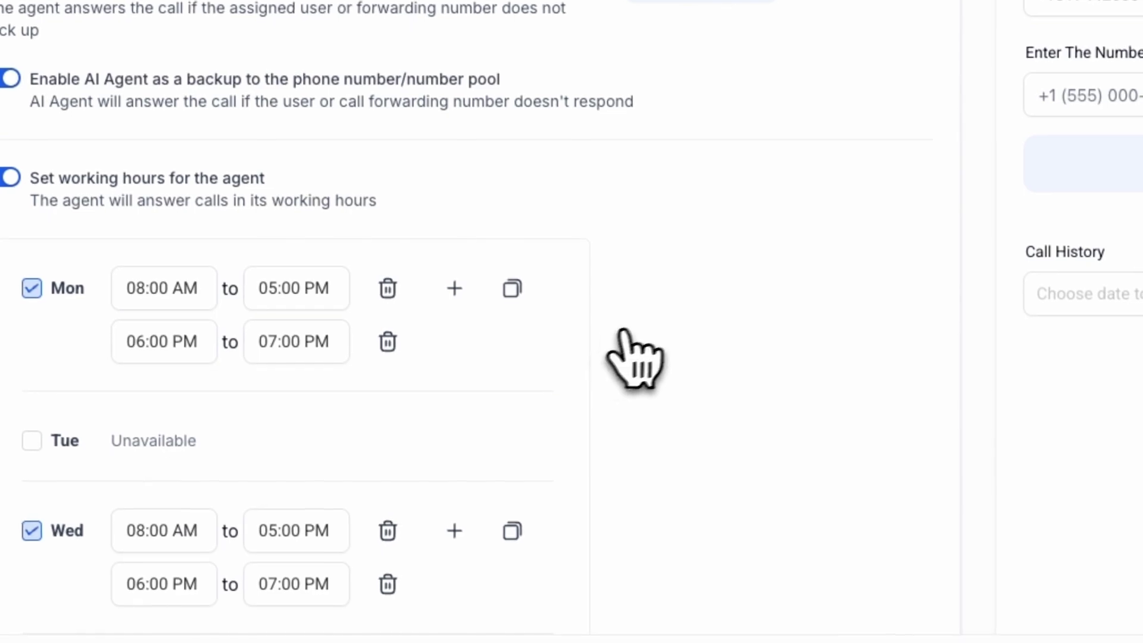
pyautogui.scroll(-3, 623, 331)
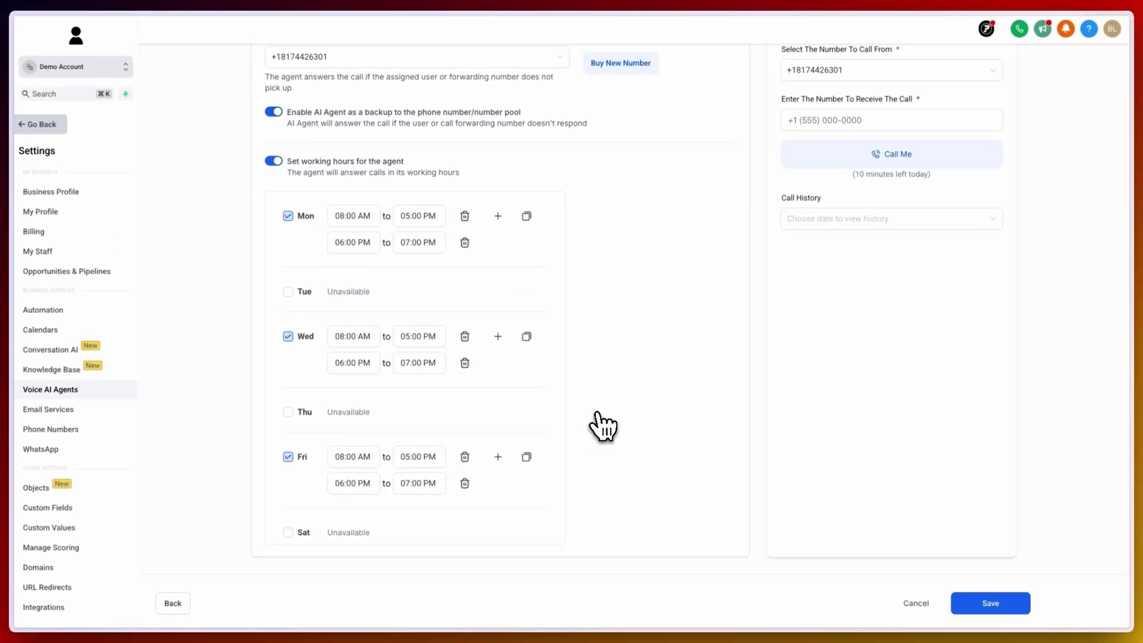
pyautogui.scroll(2, 602, 426)
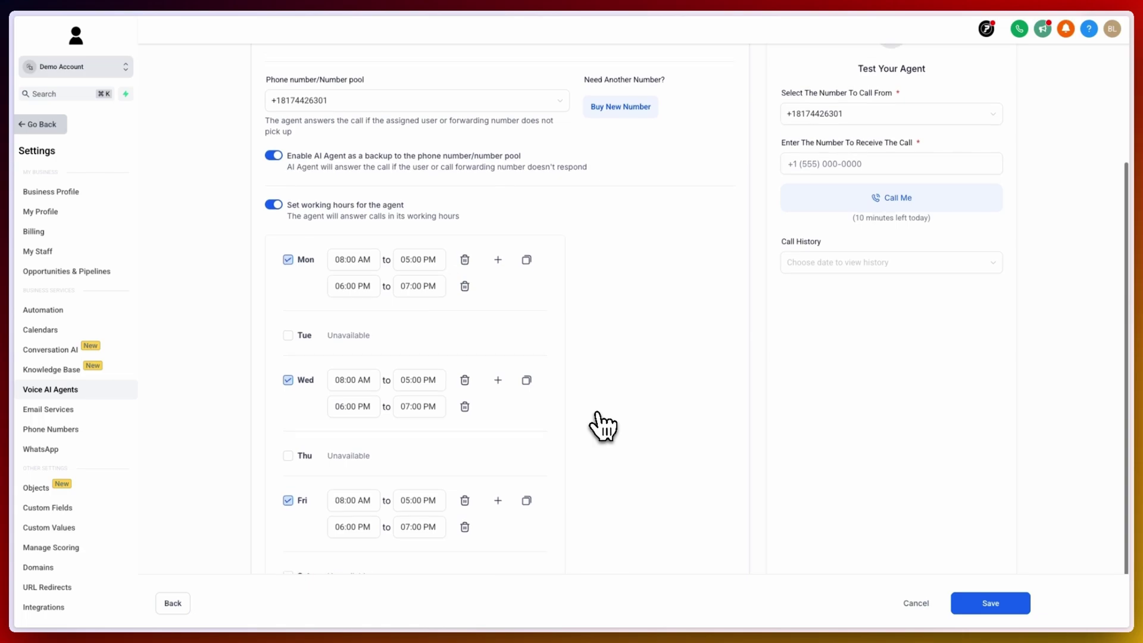
pyautogui.scroll(1, 602, 426)
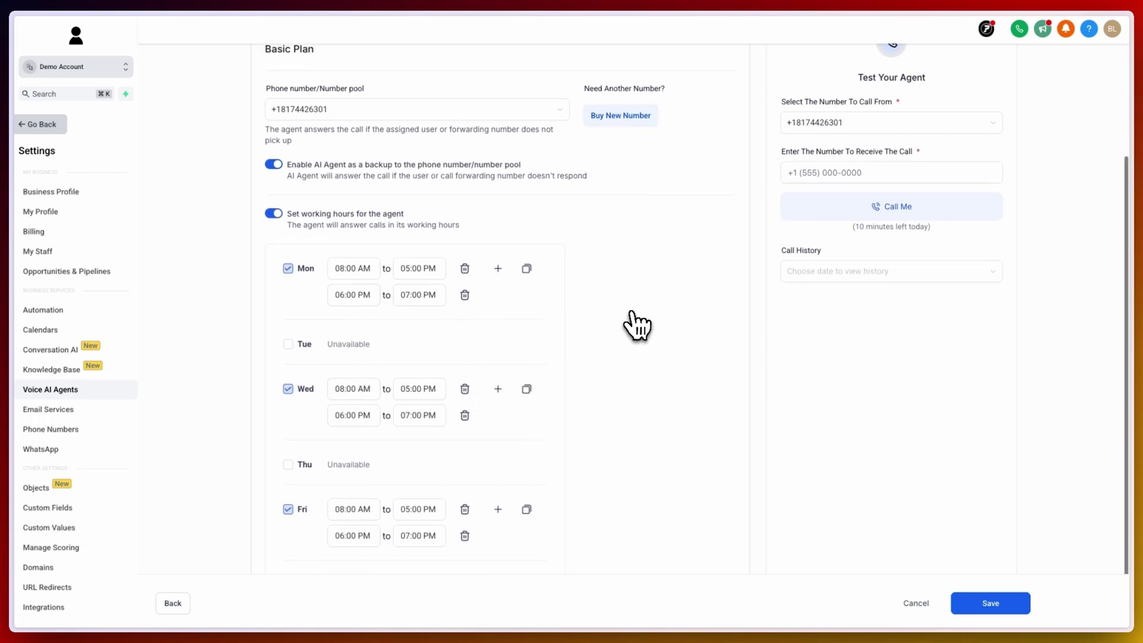
pyautogui.scroll(5, 637, 322)
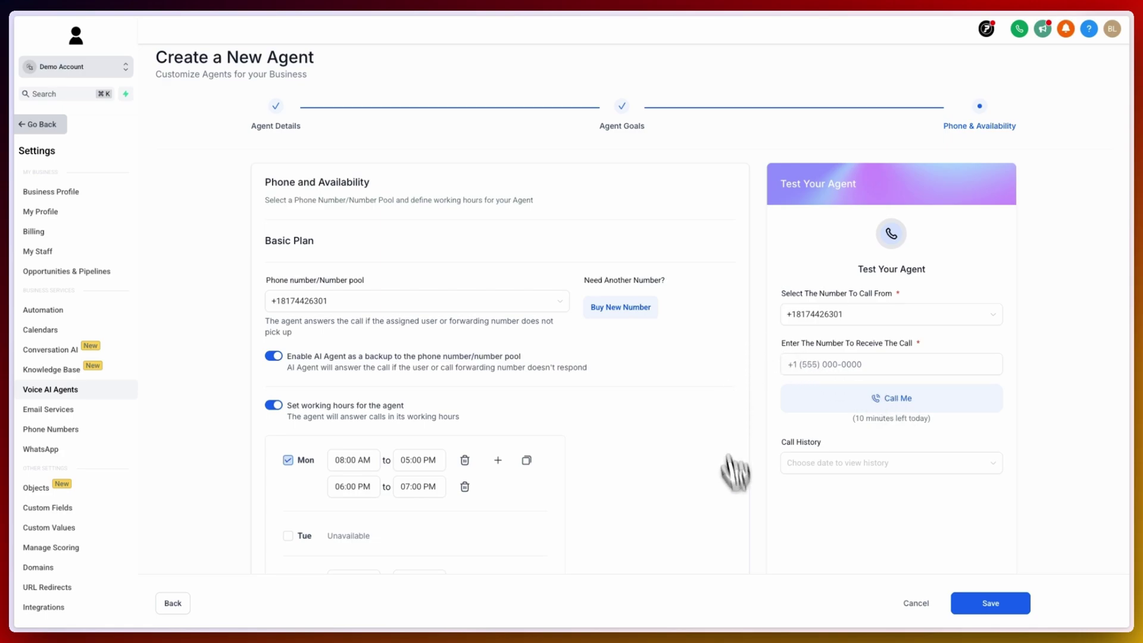
# Save the Eliza voice agent and bring up its row's edit, duplicate and delete actions.
pyautogui.click(988, 603)
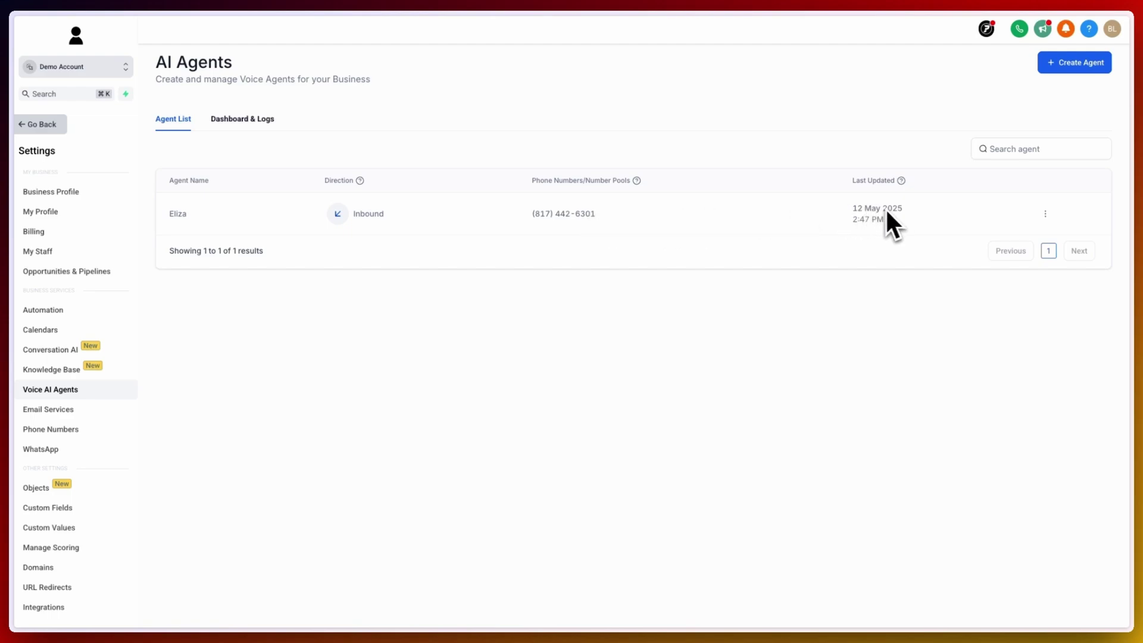
pyautogui.click(1045, 214)
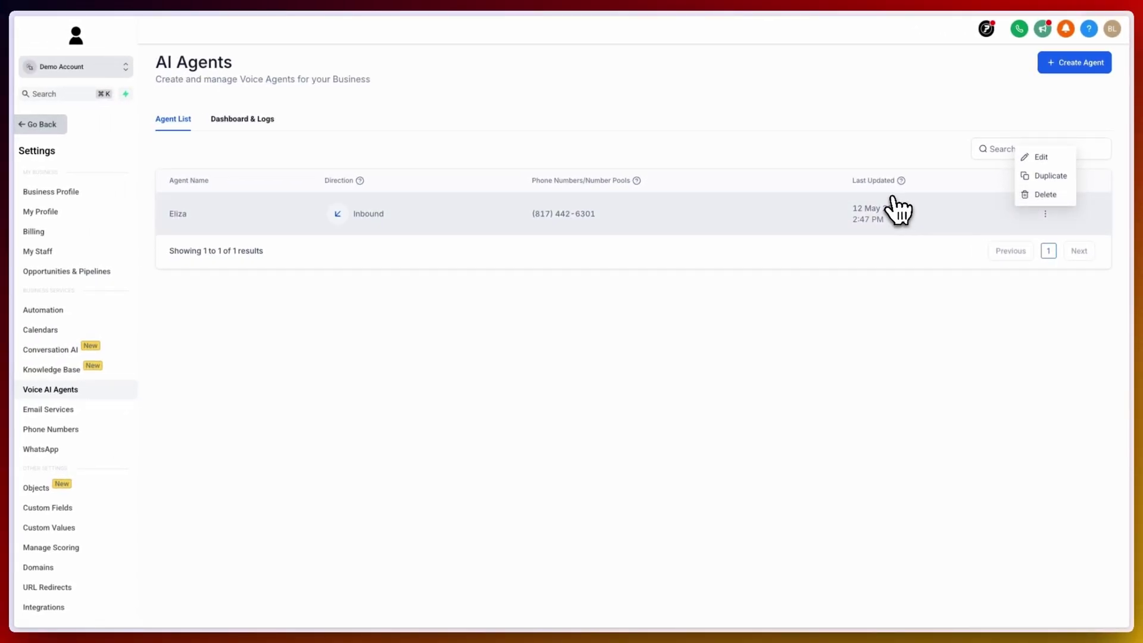
# Filter Dashboard & Logs to the Eliza agent, leaving the 2025-05-01 to 2025-05-12 range unchanged.
pyautogui.click(239, 121)
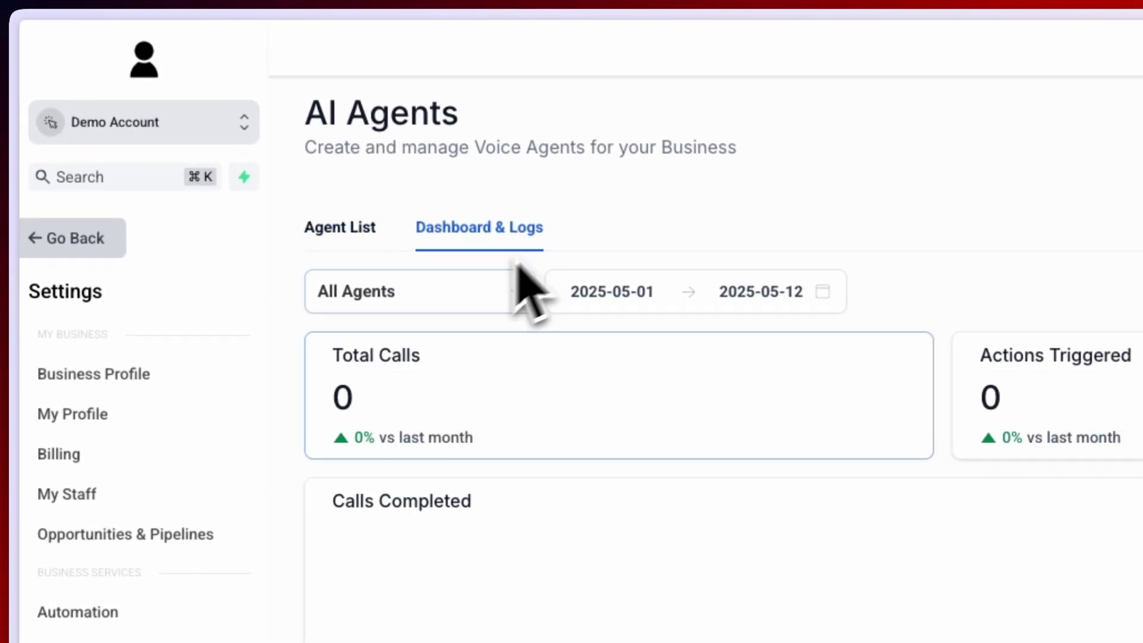
pyautogui.click(344, 303)
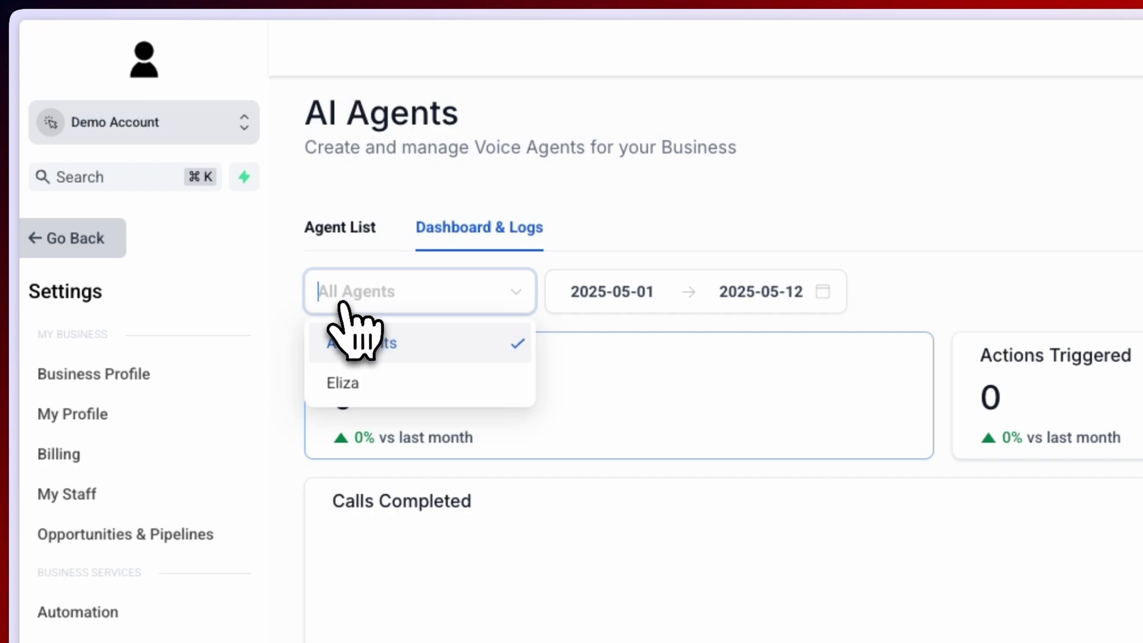
pyautogui.click(393, 383)
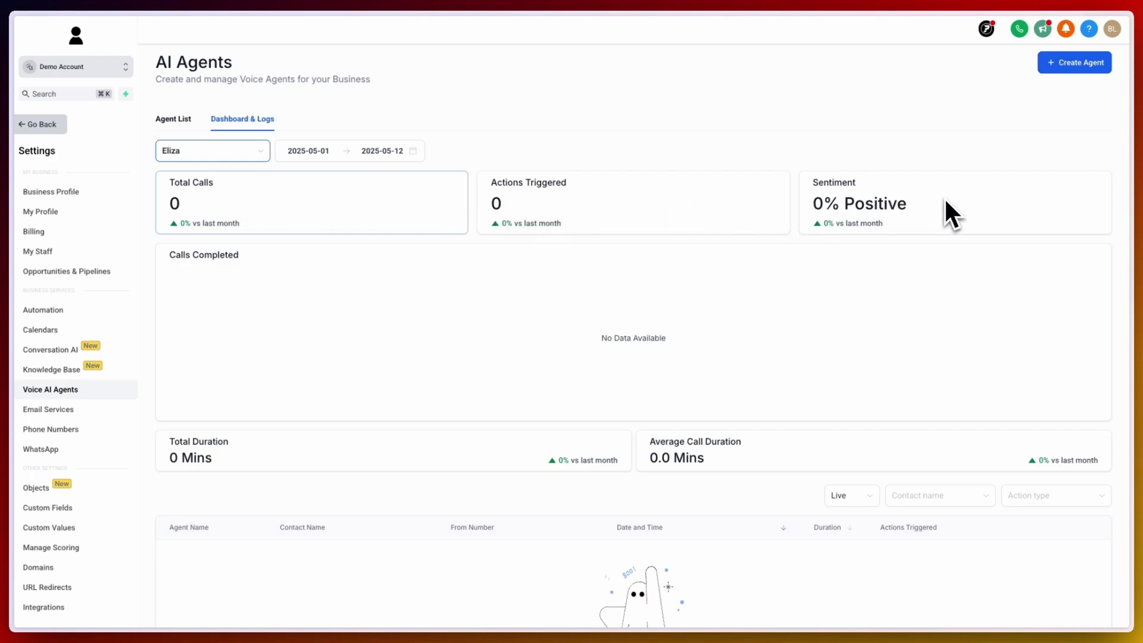
pyautogui.scroll(-3, 328, 369)
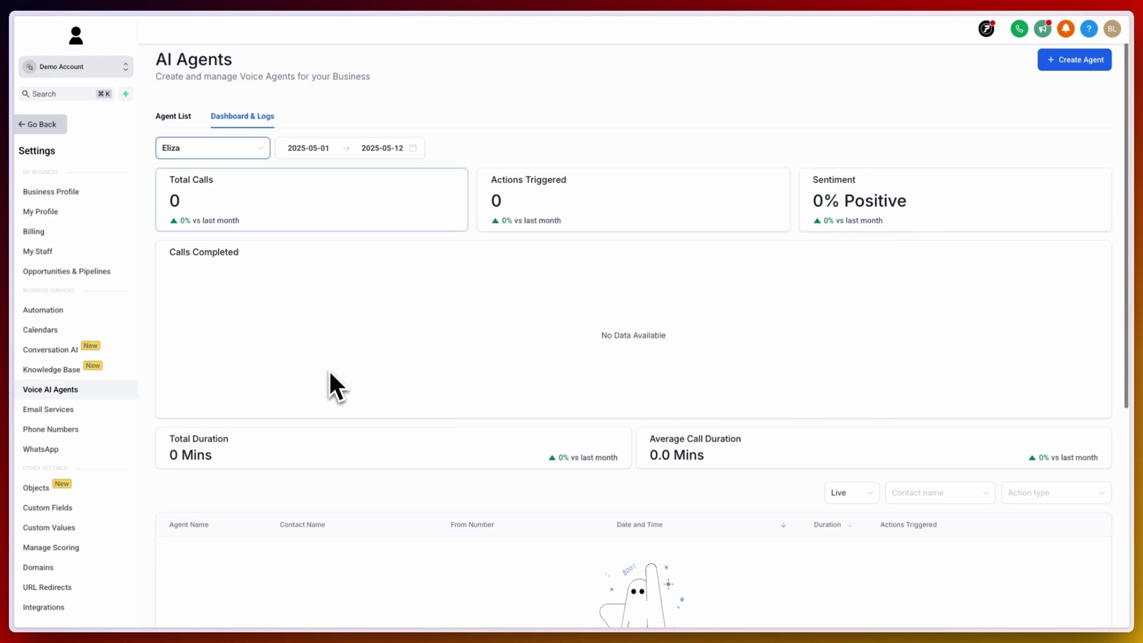
pyautogui.scroll(-2, 327, 372)
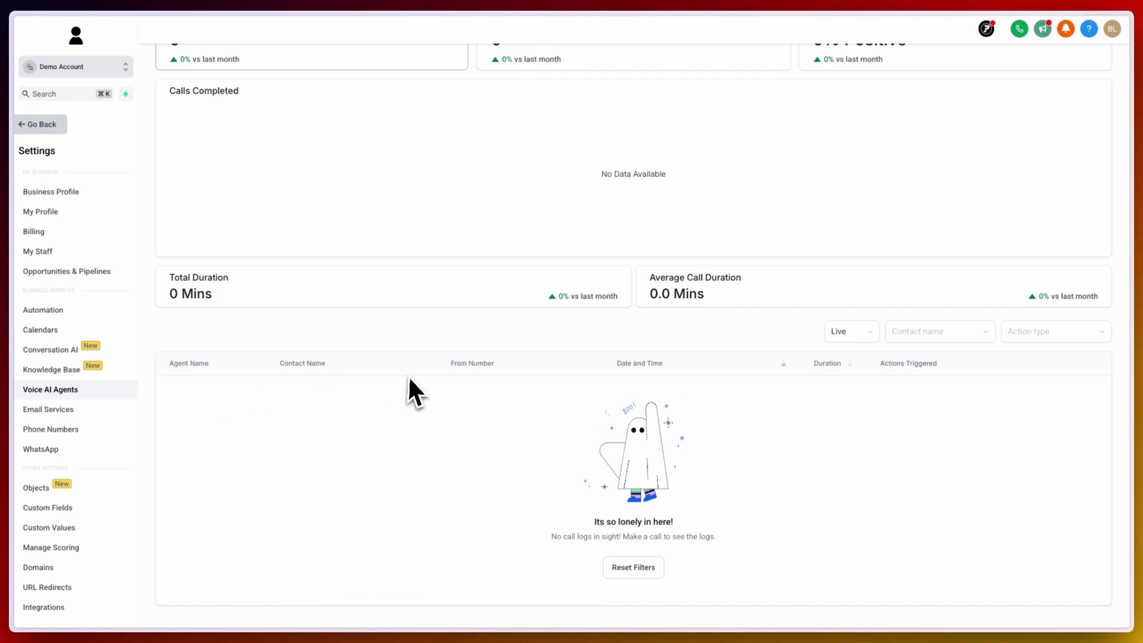
pyautogui.scroll(5, 409, 381)
pyautogui.click(309, 173)
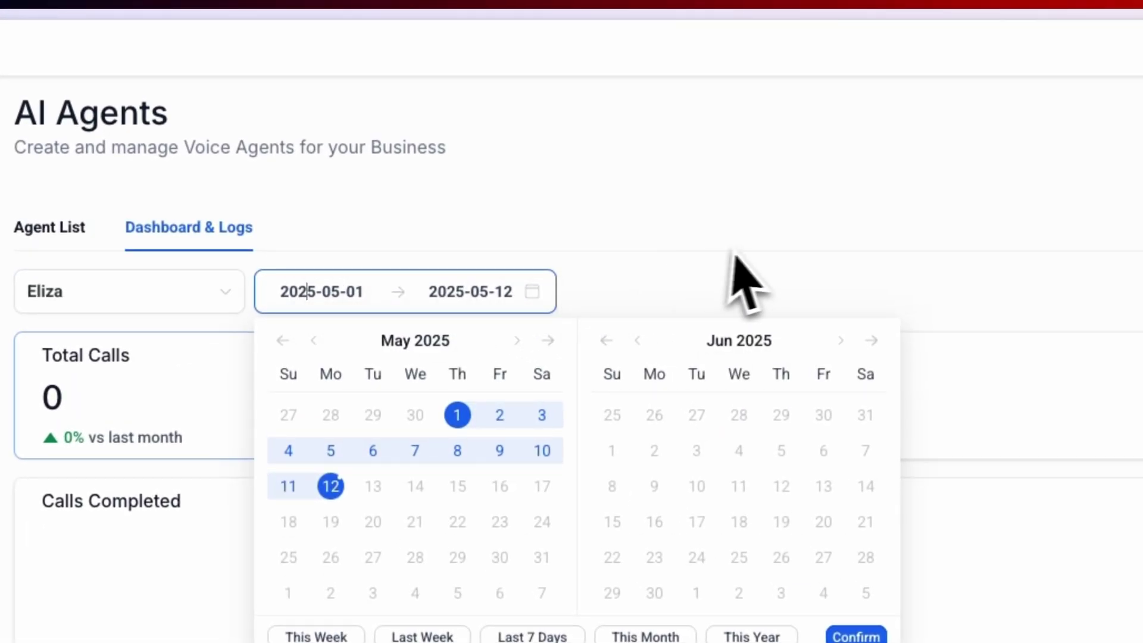
pyautogui.click(744, 253)
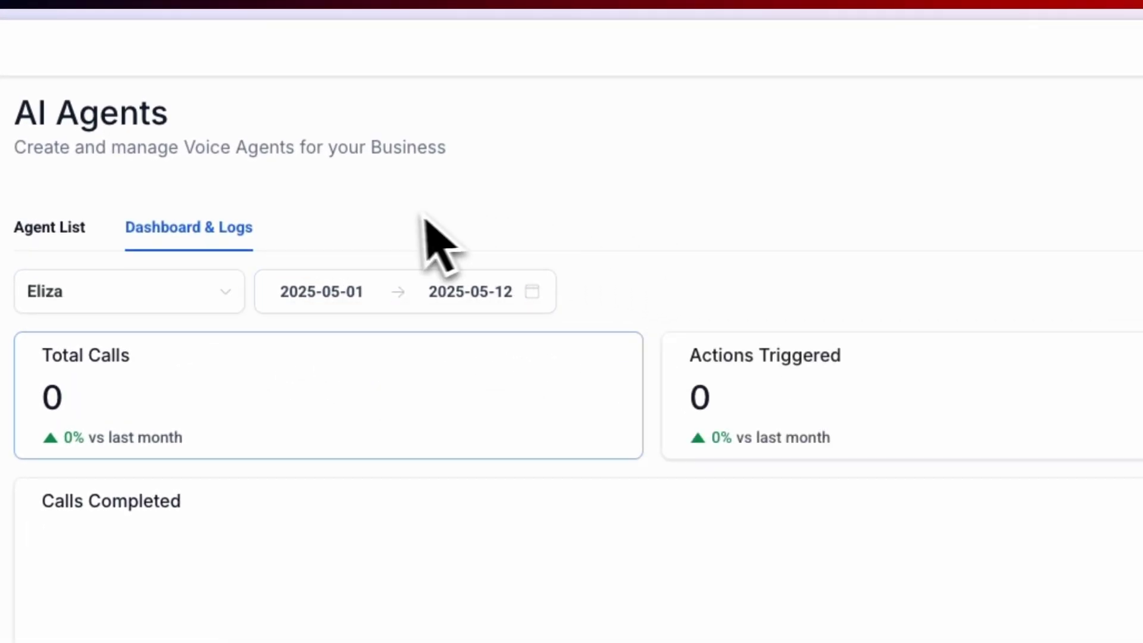